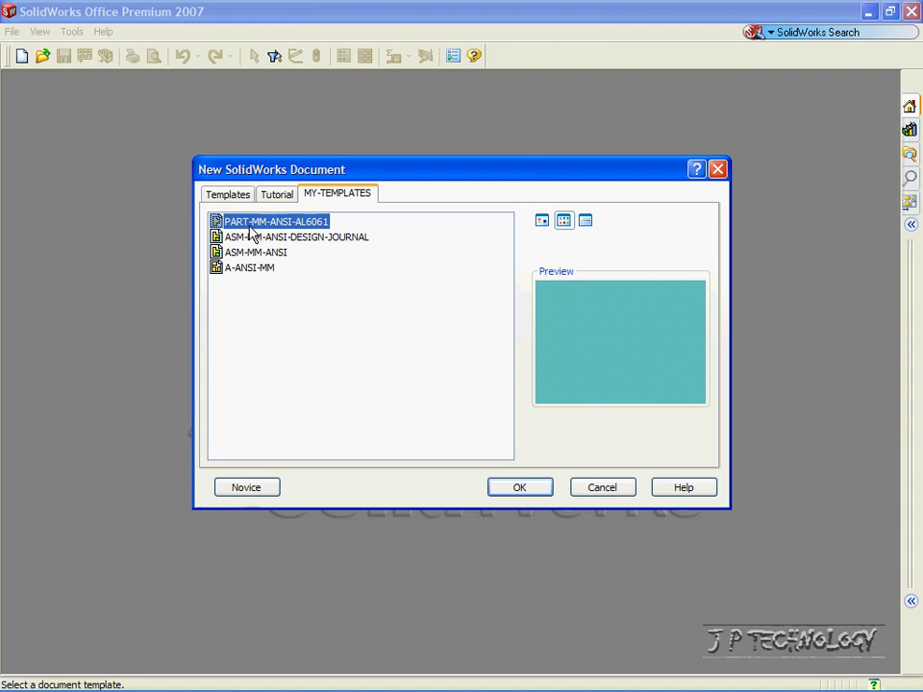
Create a part from the PART-MM-ANSI-AL6061 template and start a line sketch on the Front plane
left_click(529, 489)
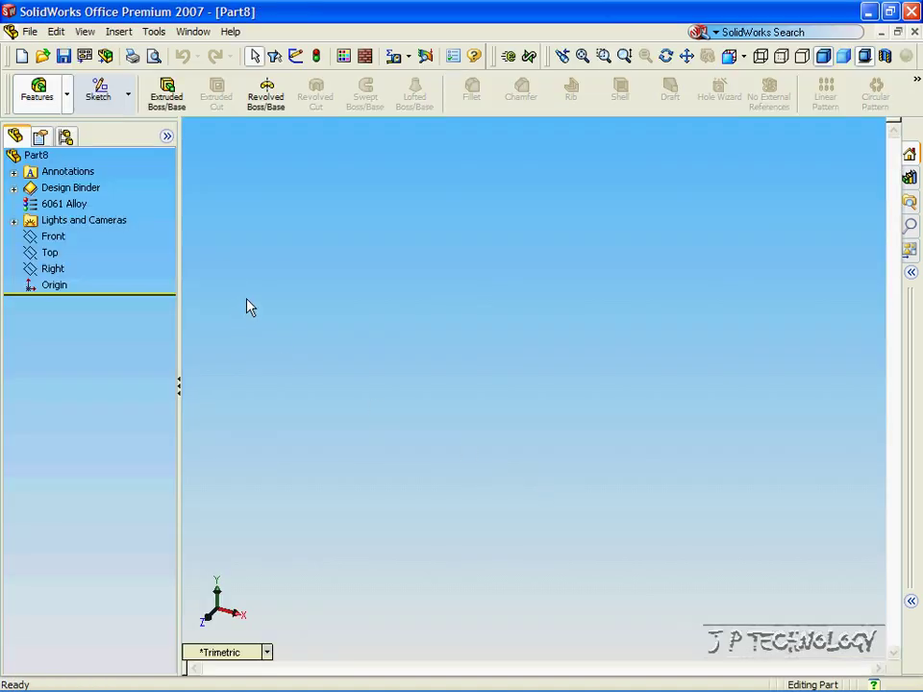
left_click(113, 97)
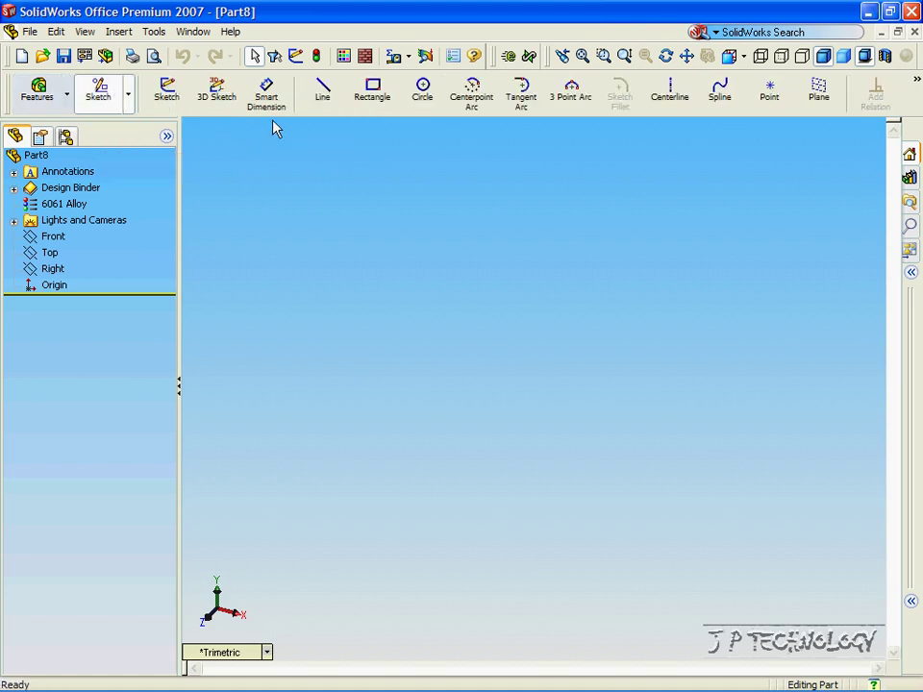
left_click(319, 96)
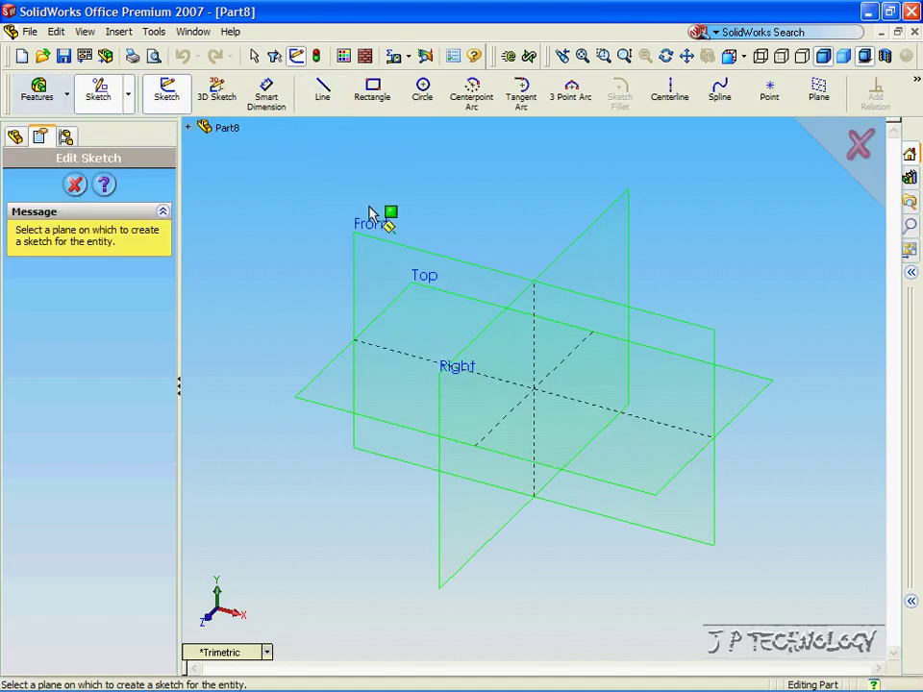
left_click(380, 248)
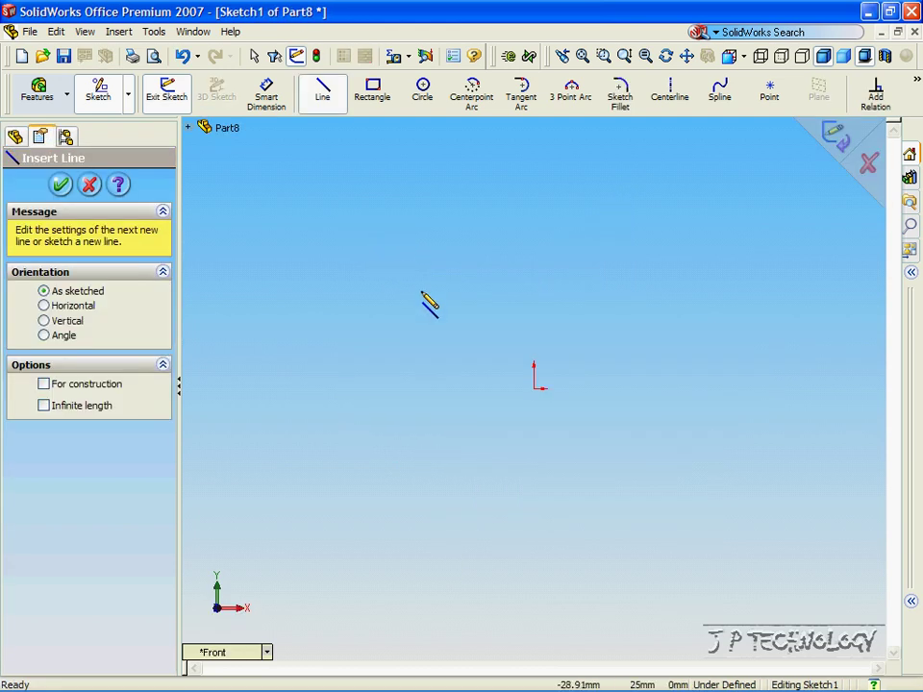
Sketch connected lines: vertically up from the origin, about 69 mm horizontally to the left, and about 4 mm down, ending the chain there
left_click(536, 390)
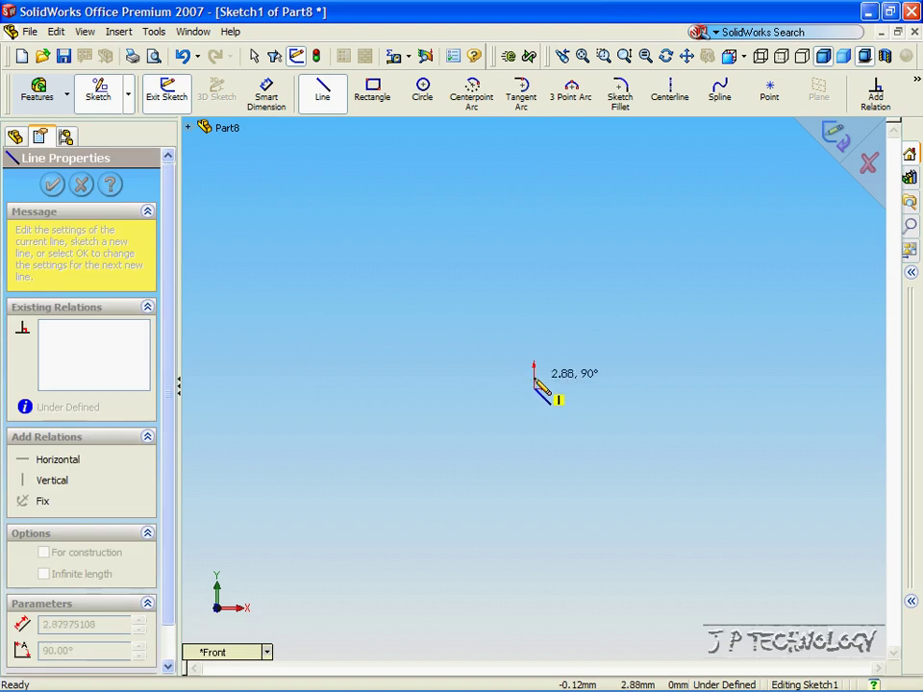
left_click(535, 298)
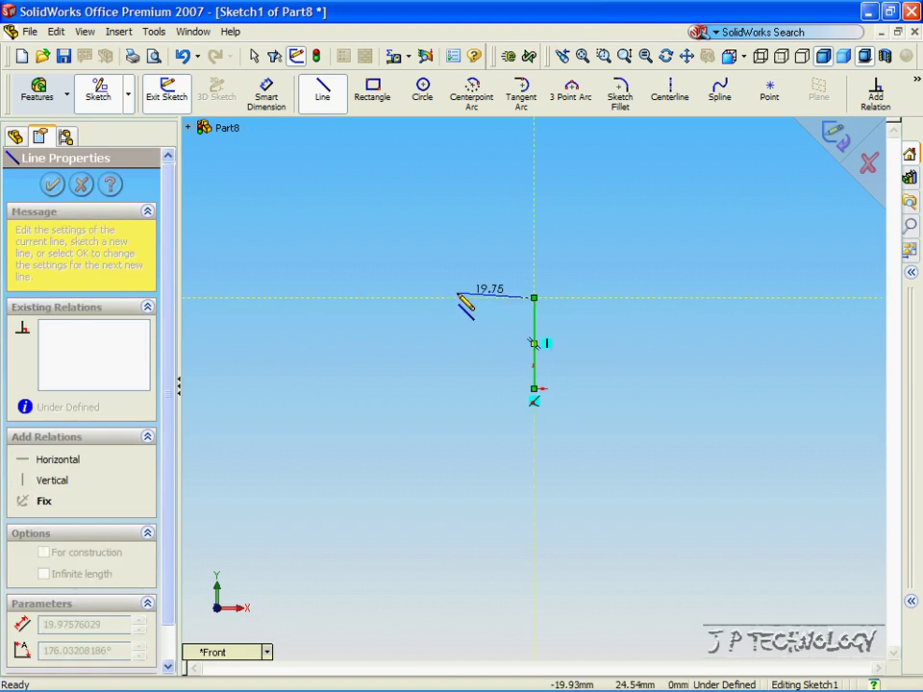
left_click(262, 298)
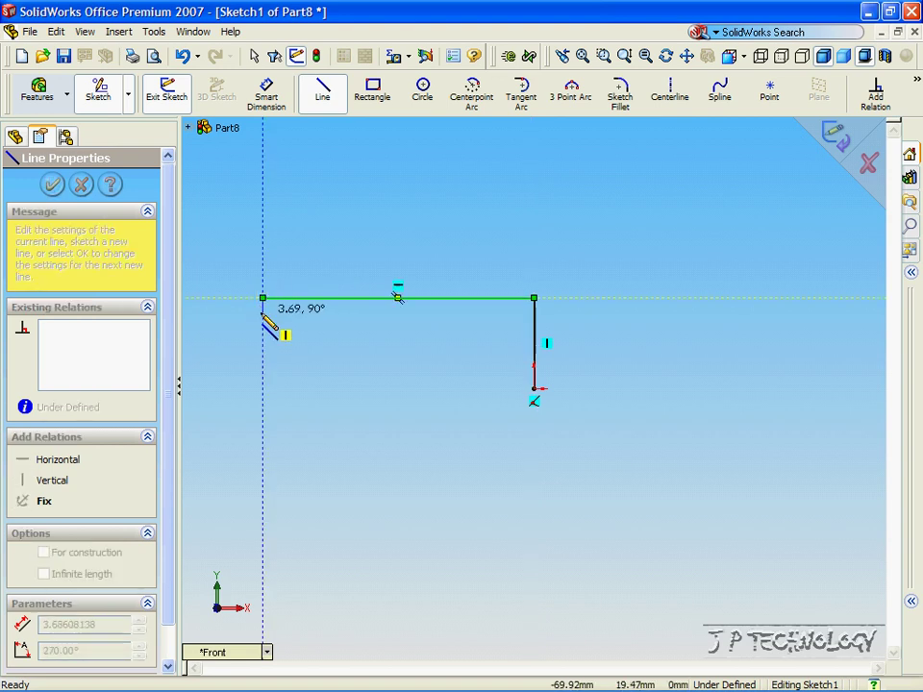
left_click(263, 315)
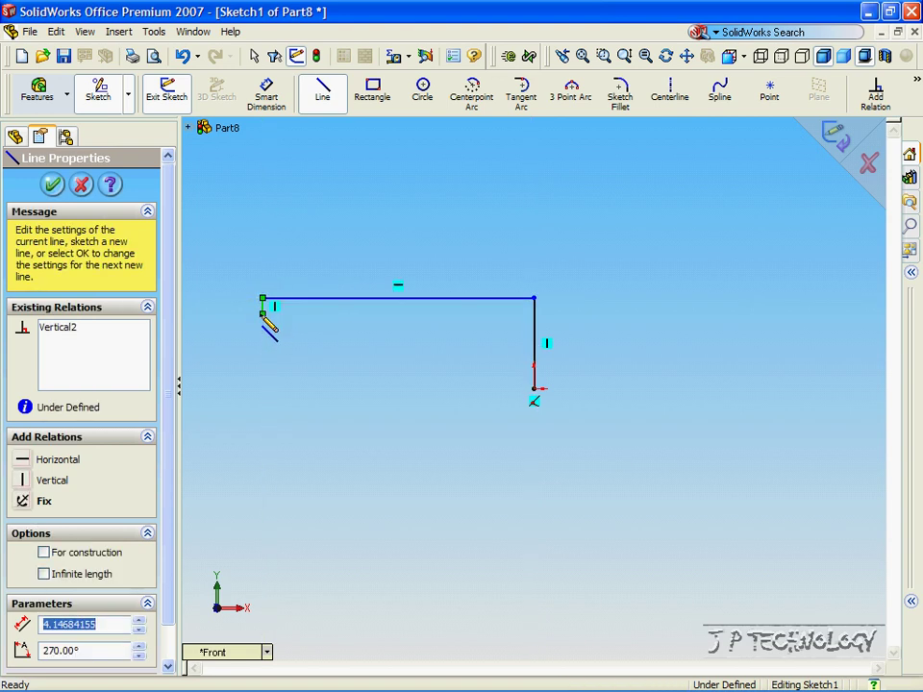
right_click(263, 315)
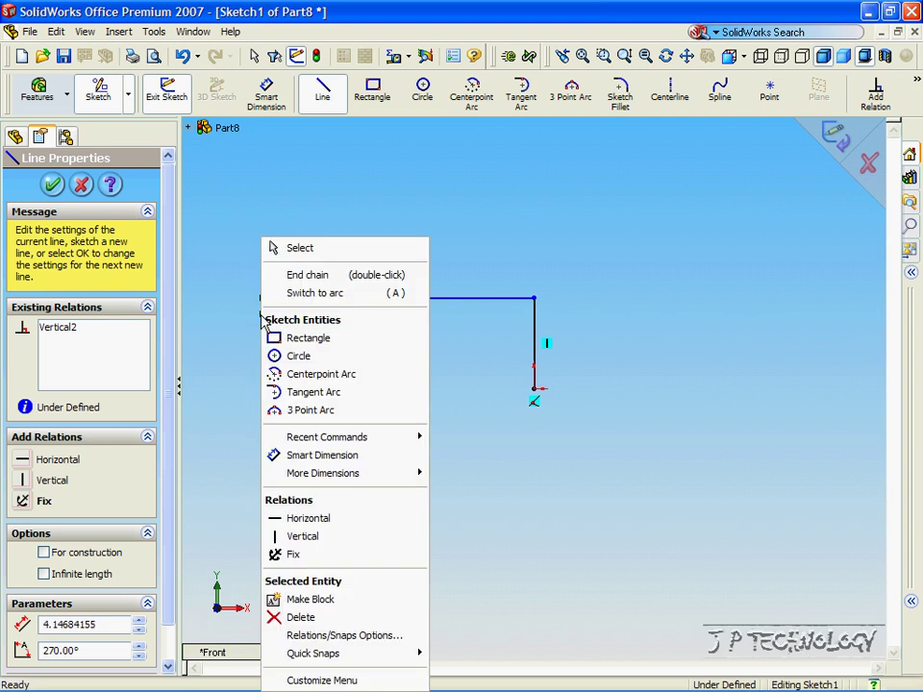
left_click(306, 275)
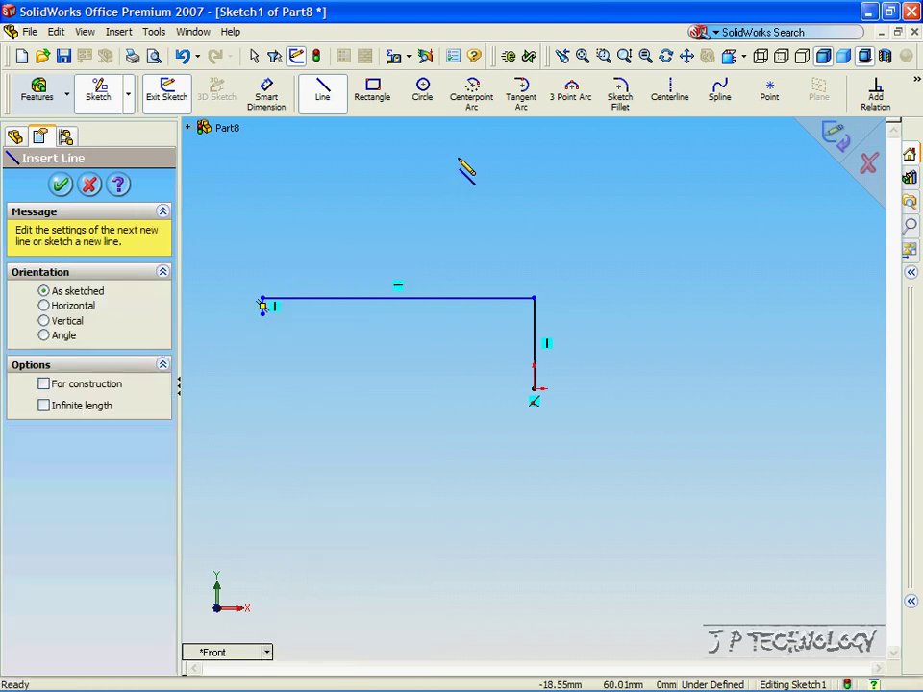
Draw a 180° three-point arc of about 6.8 mm radius from the short line's lower end, bulging into the profile
left_click(568, 99)
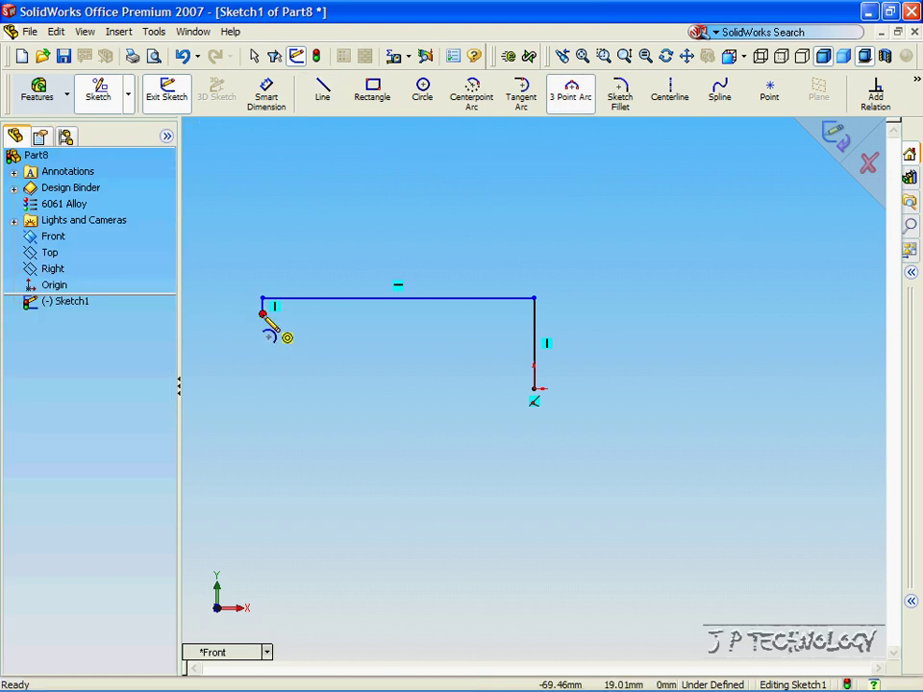
left_click(263, 304)
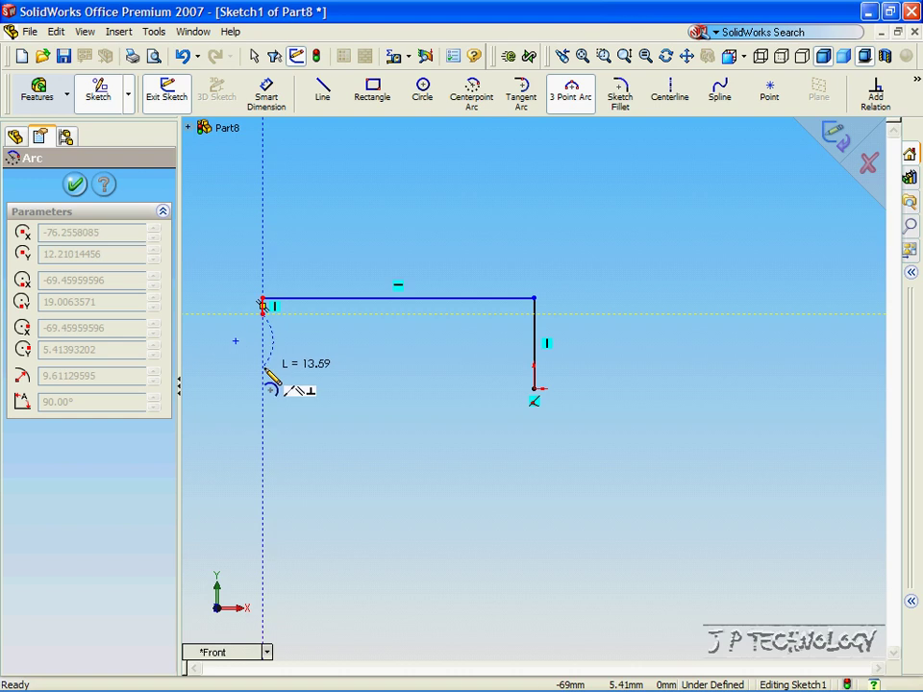
left_click(264, 369)
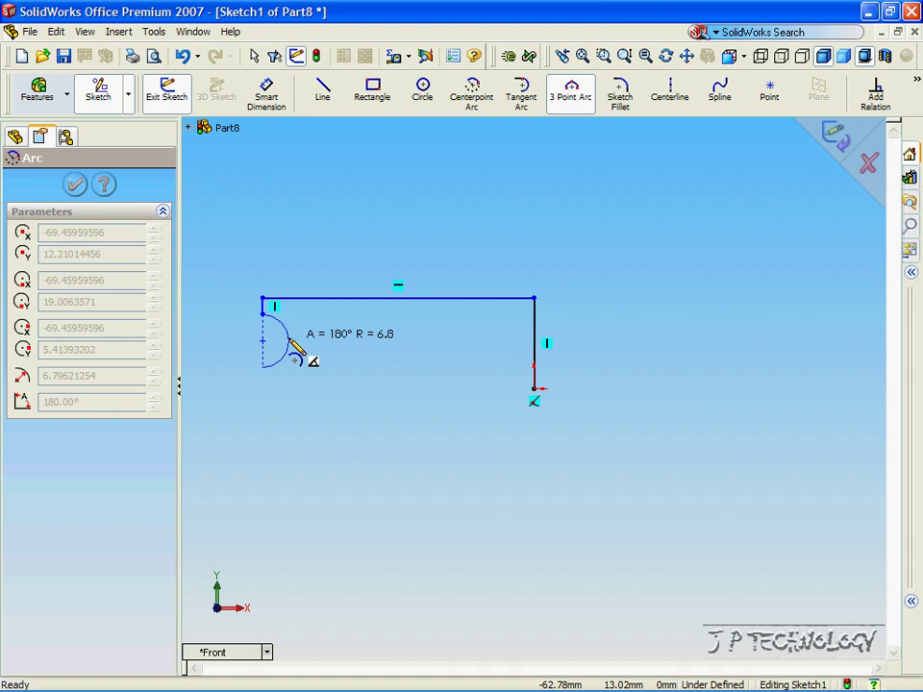
left_click(289, 343)
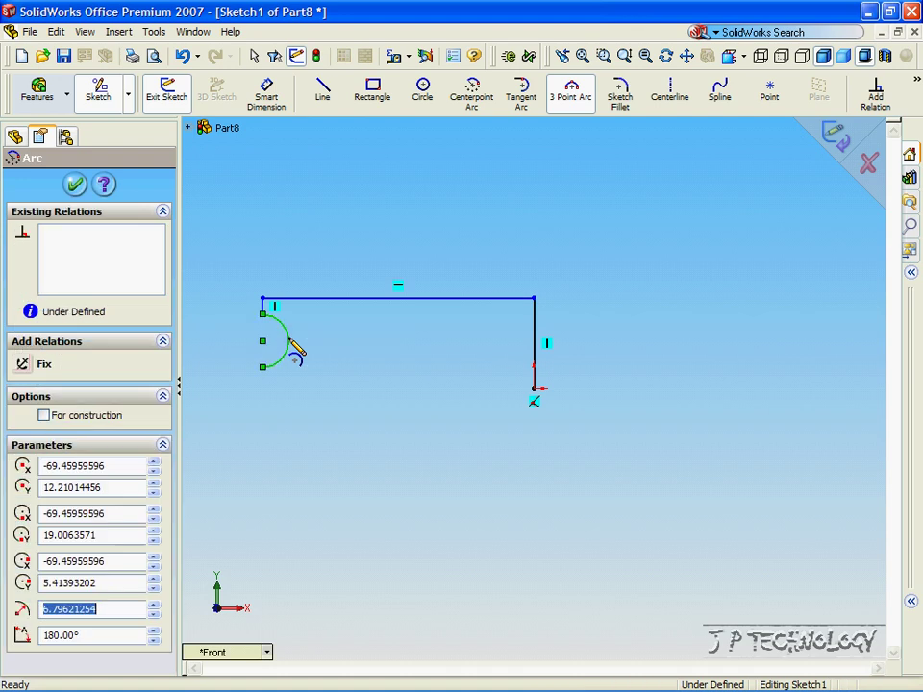
Close the profile with a vertical line about 5.4 mm down from the arc's end and a horizontal line to the origin
left_click(323, 96)
left_click(264, 368)
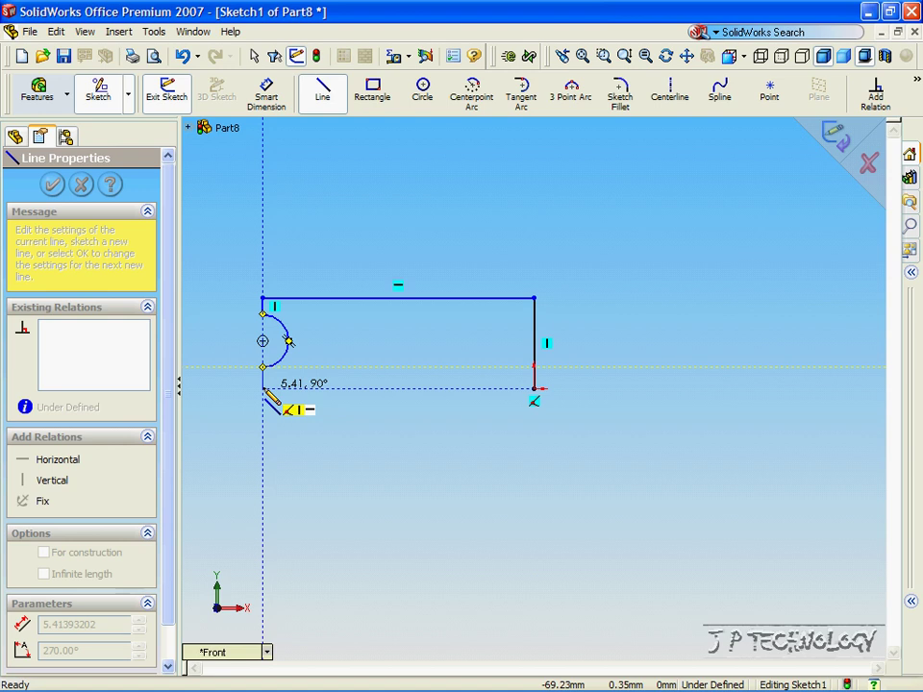
left_click(264, 388)
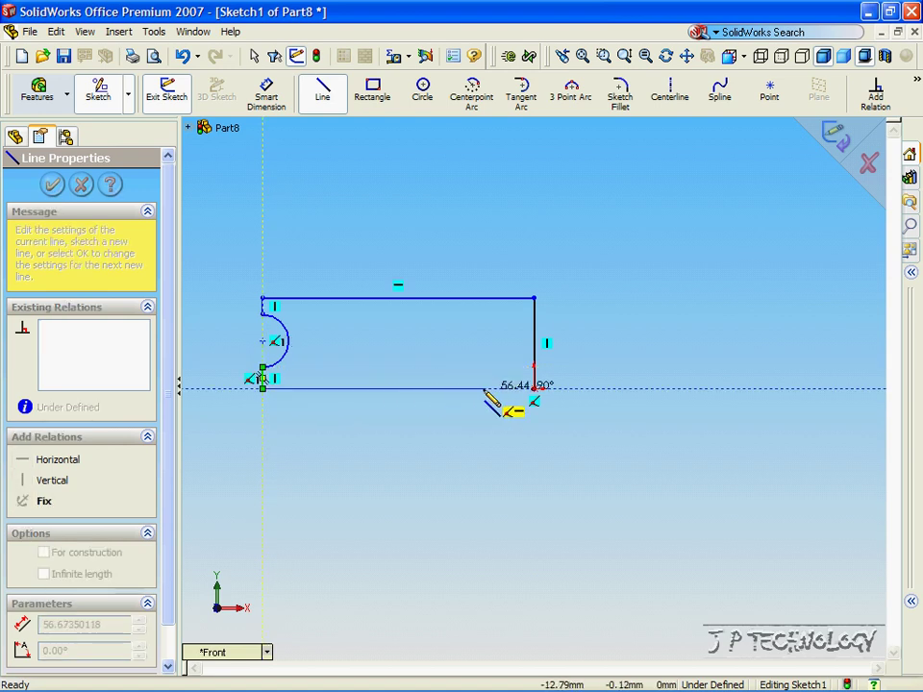
left_click(535, 388)
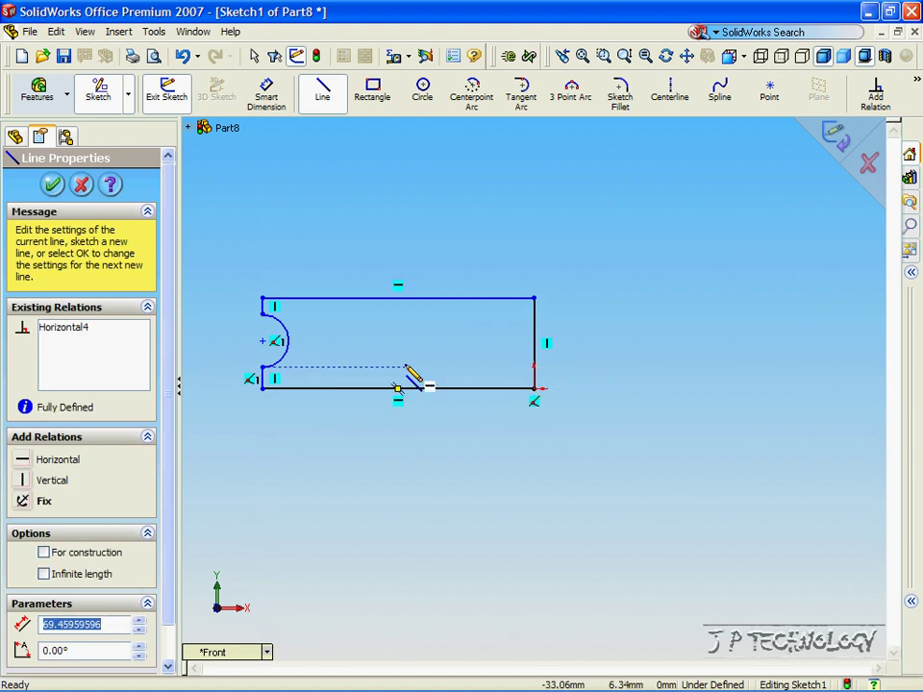
left_click(52, 183)
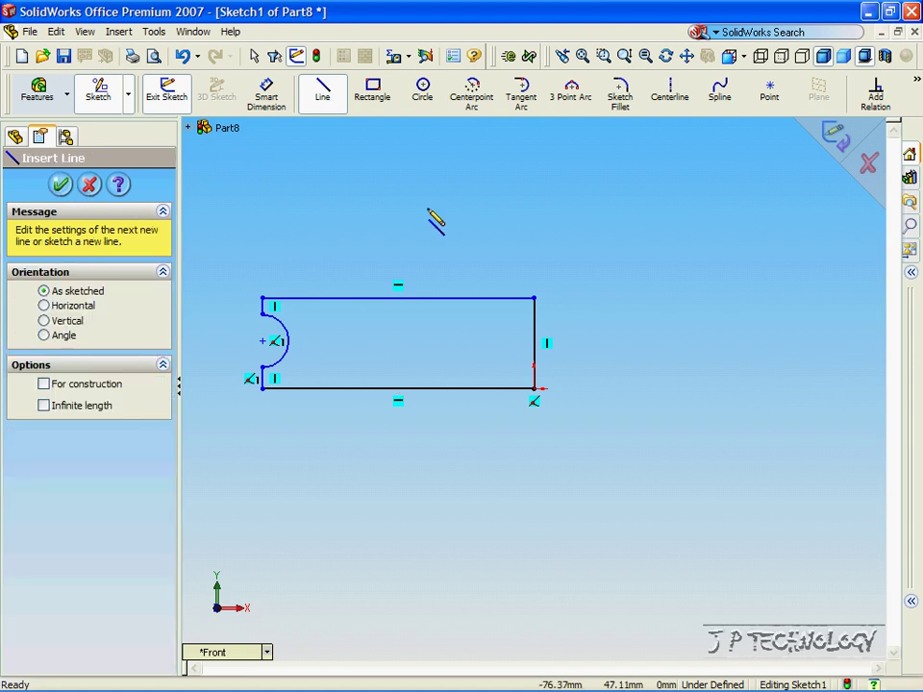
Add an Equal relation between the two short vertical lines above and below the arc
left_click(875, 96)
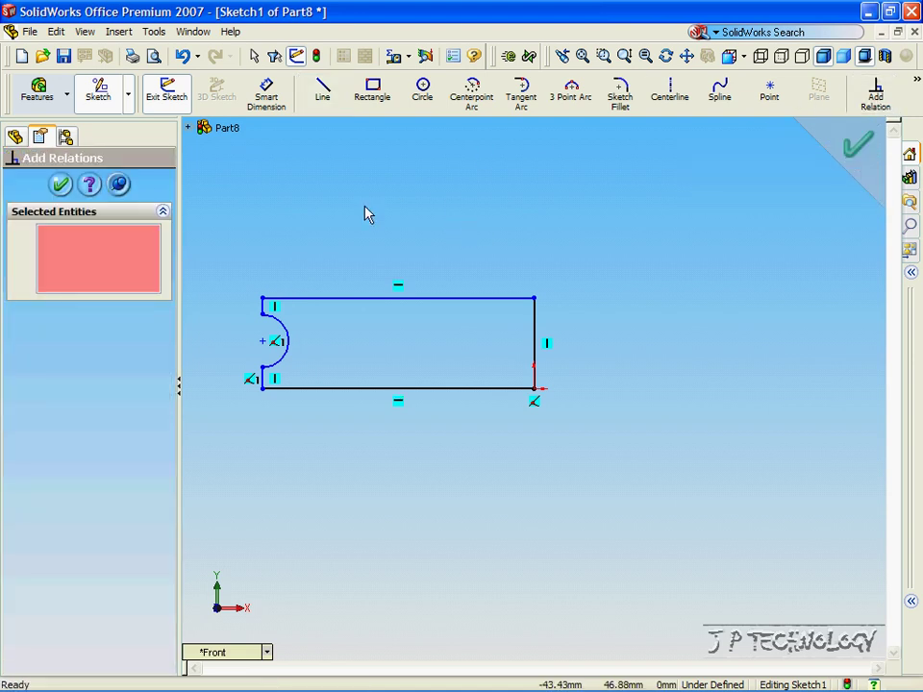
left_click(263, 307)
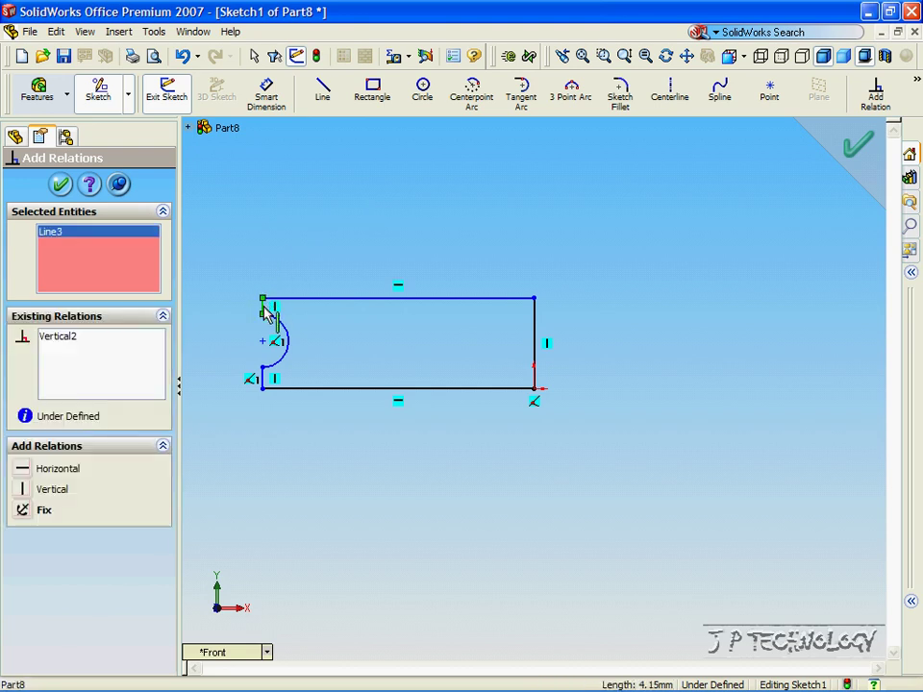
left_click(262, 378)
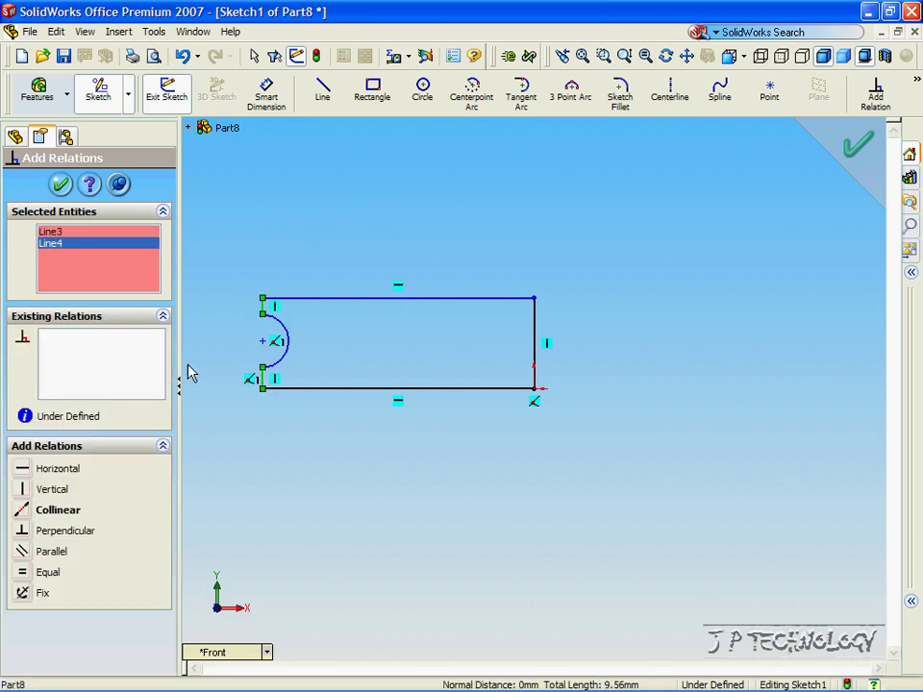
left_click(23, 574)
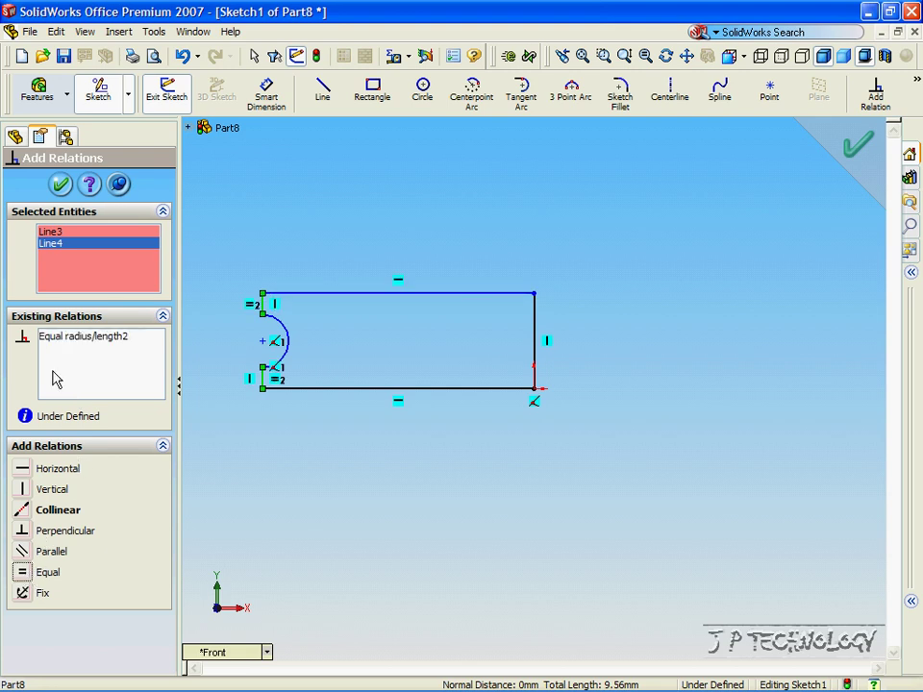
left_click(62, 184)
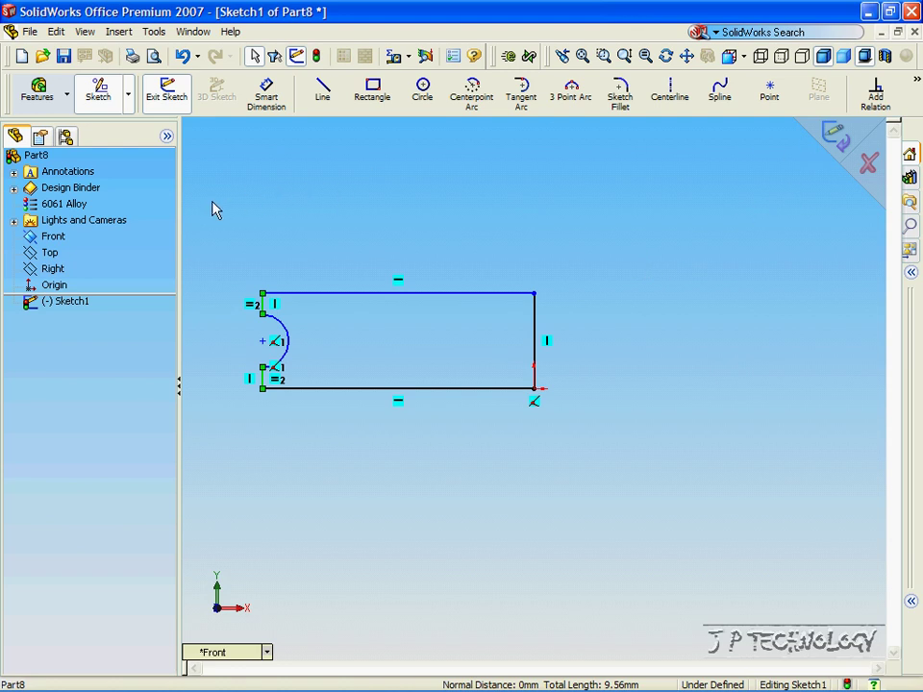
Revolve the profile 360° in one direction about the vertical line at the origin
left_click(46, 99)
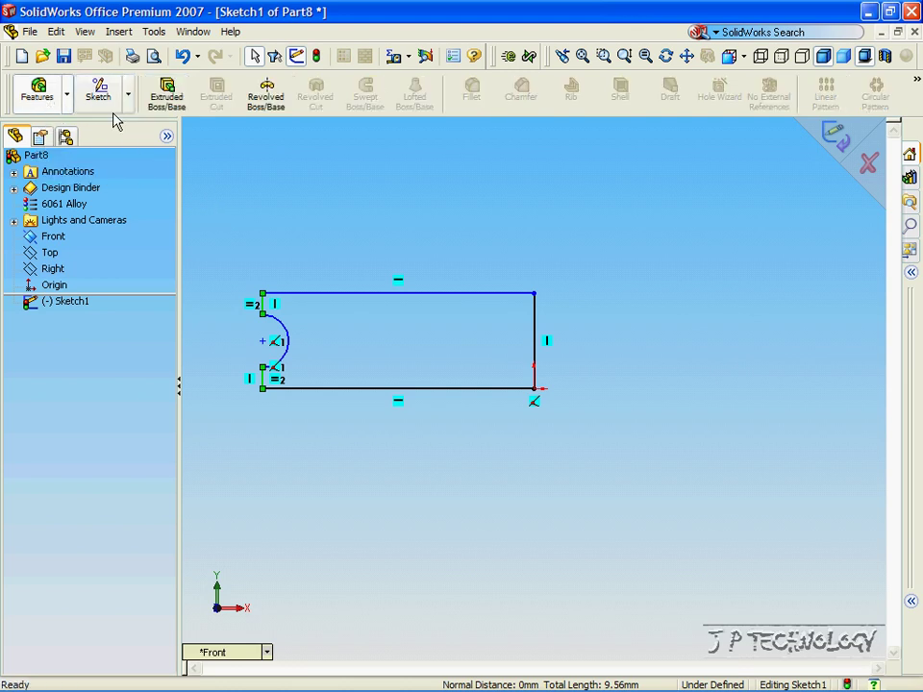
left_click(267, 96)
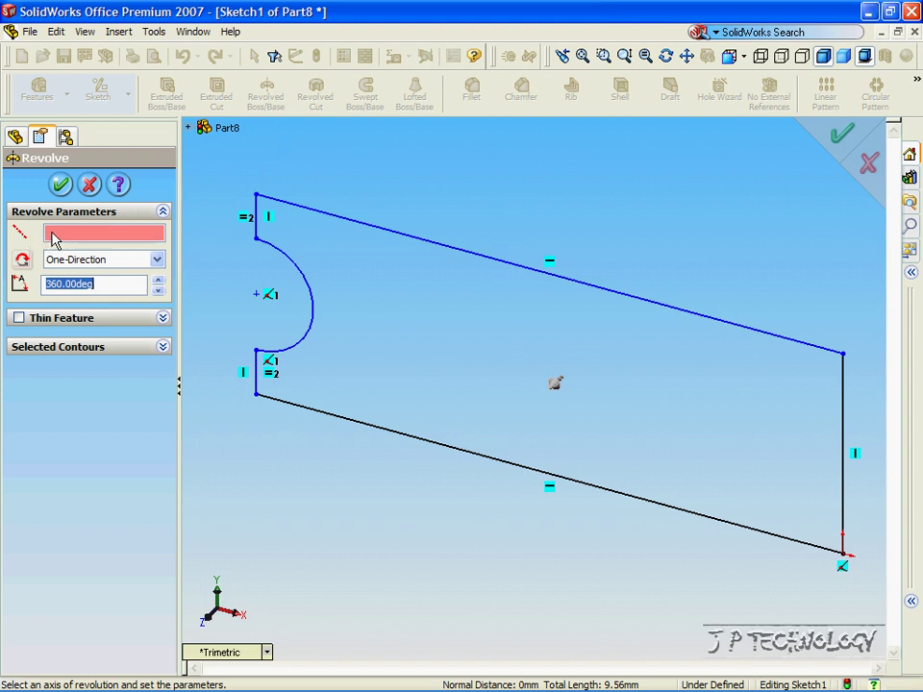
left_click(291, 164)
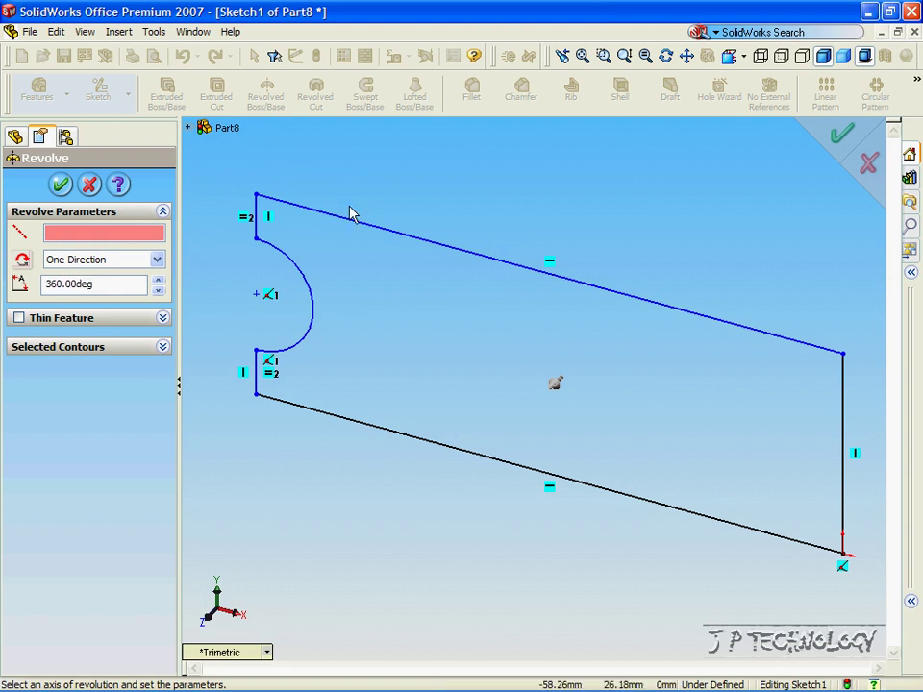
scroll(361, 200, "up", 1)
scroll(455, 251, "up", 2)
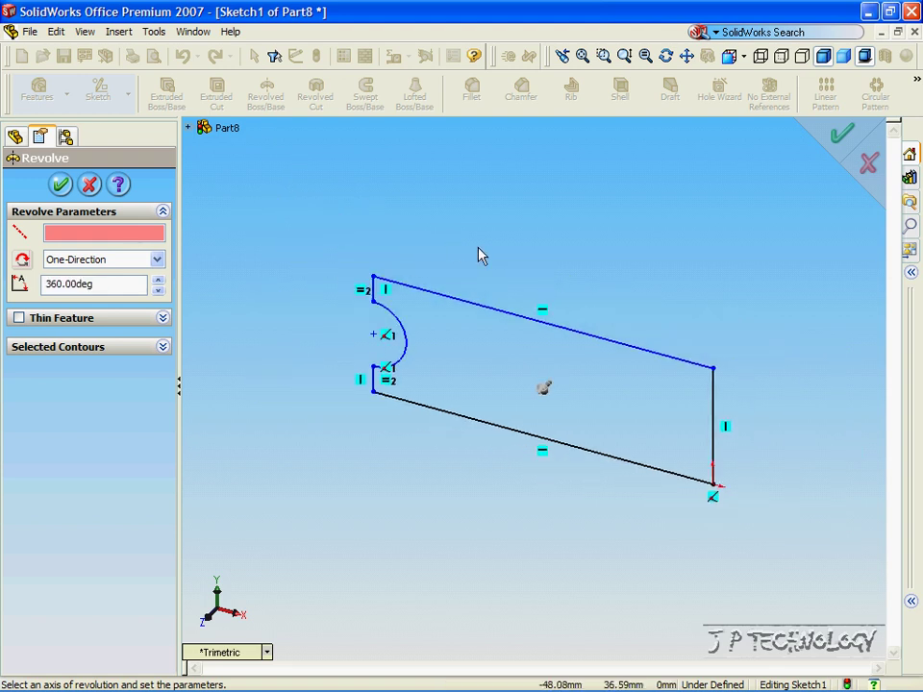
left_click(715, 423)
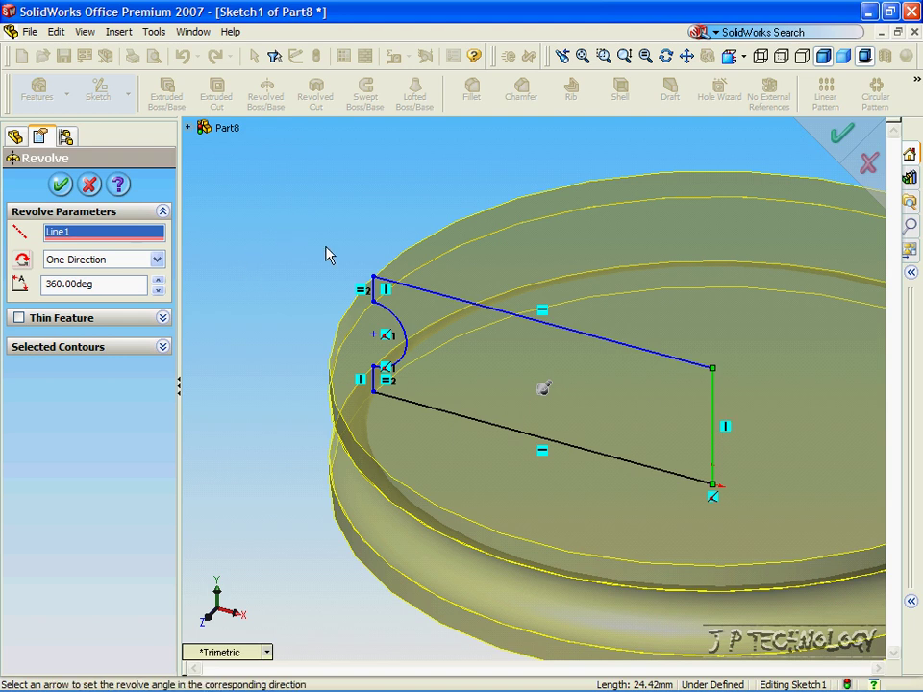
key("Up")
key("Up")
key("Up")
key("Down")
key("Down")
key("Down")
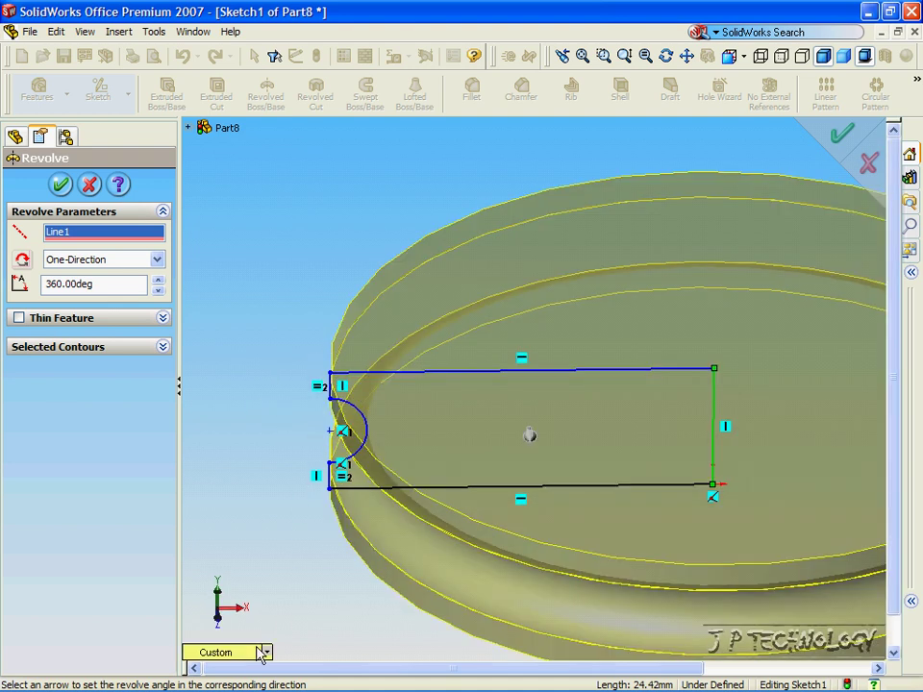
left_click(266, 652)
left_click(297, 474)
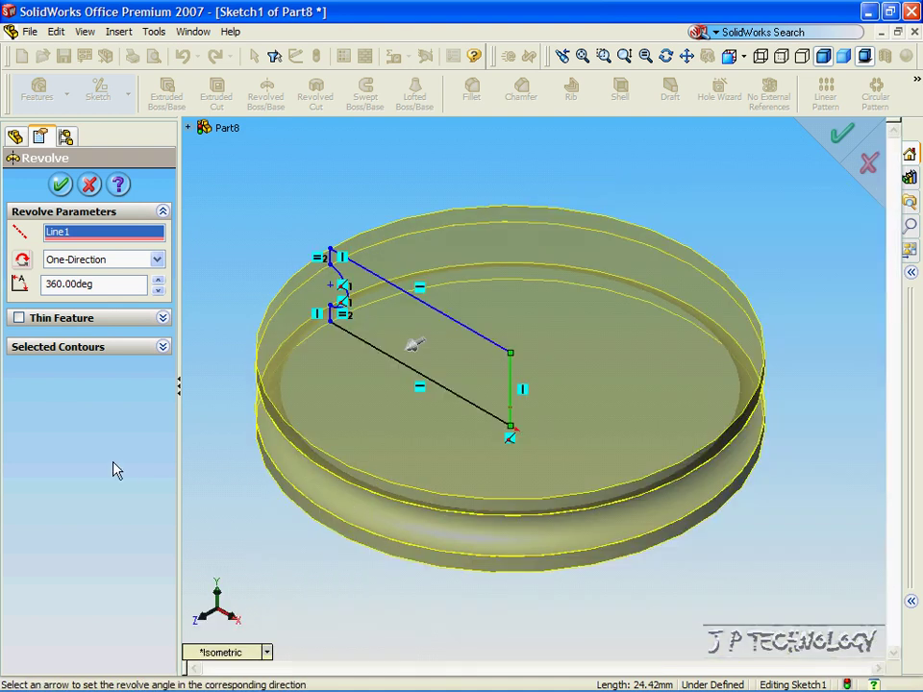
left_click(59, 184)
Examine the revolved disc's groove and underside from different angles
key("Up")
key("Up")
key("Up")
key("Up")
key("Up")
key("Up")
key("Up")
key("Up")
key("Up")
key("Up")
key("Up")
key("Up")
key("Up")
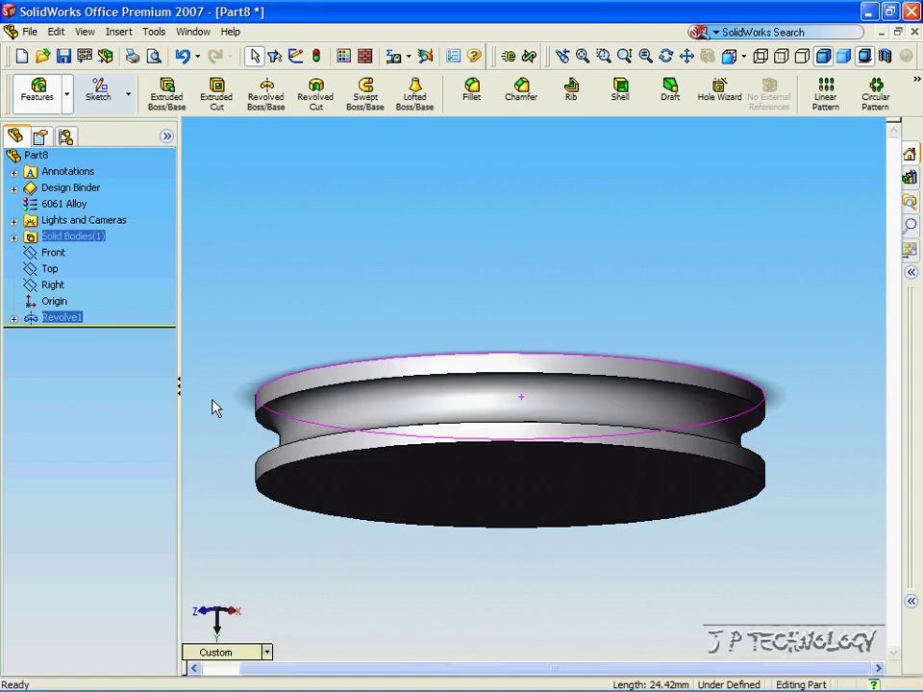
key("Up")
key("Up")
key("Up")
key("Up")
key("Up")
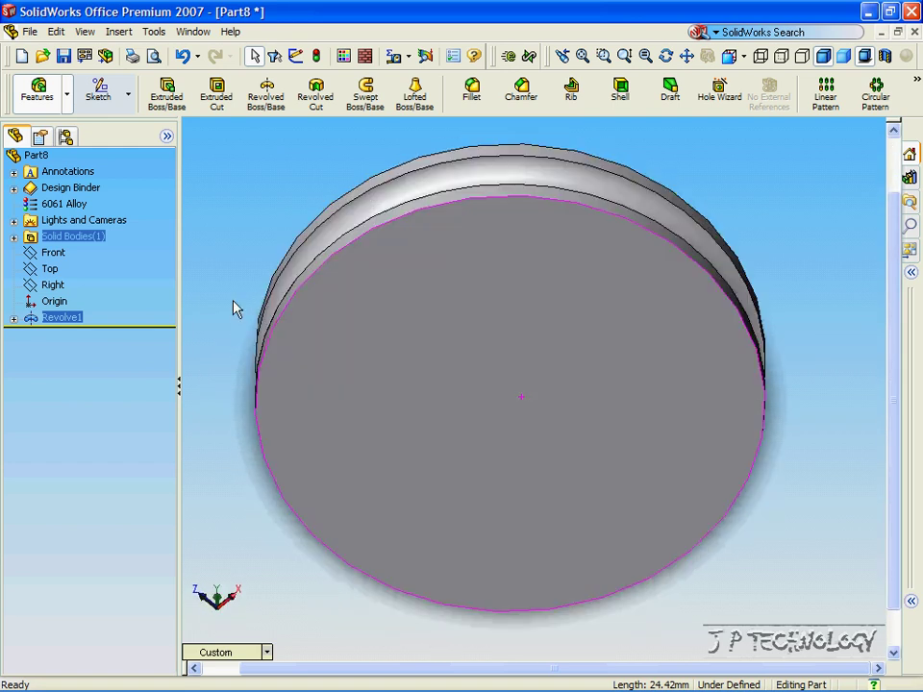
key("Up")
Create another new part from the PART-MM-ANSI-AL6061 template
left_click(29, 31)
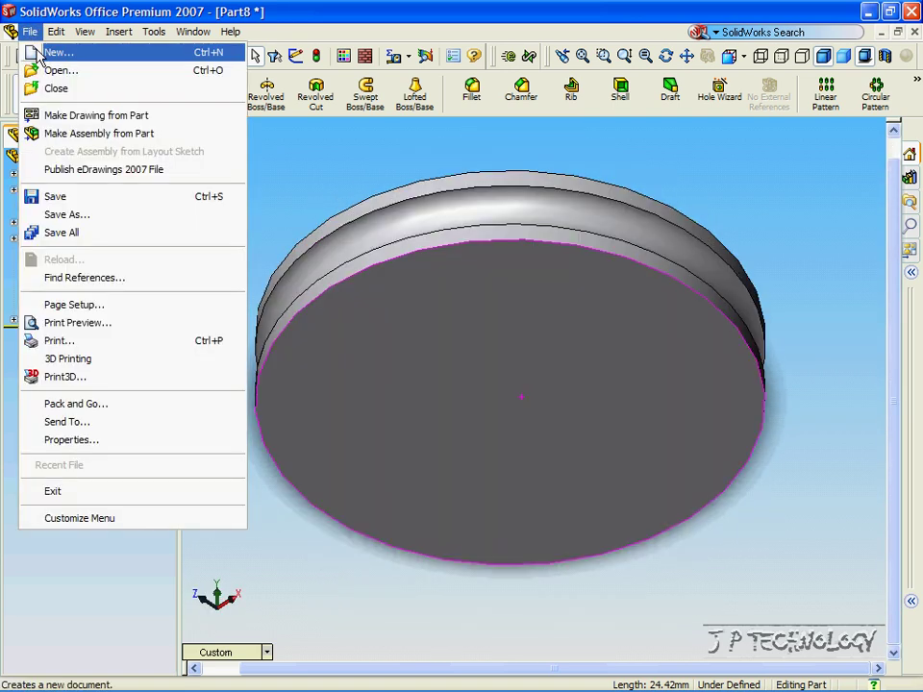
left_click(38, 53)
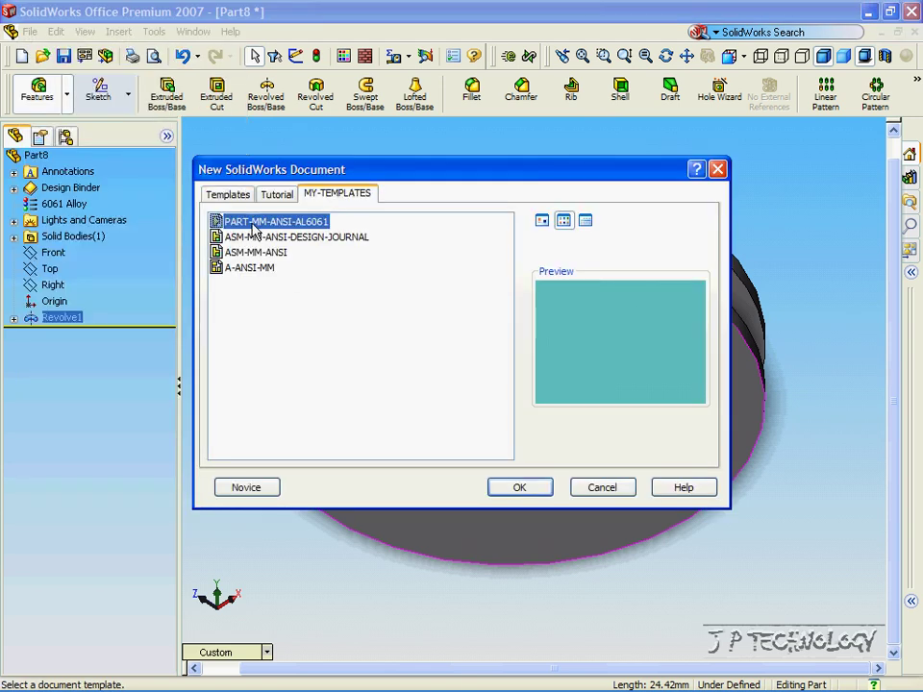
left_click(520, 488)
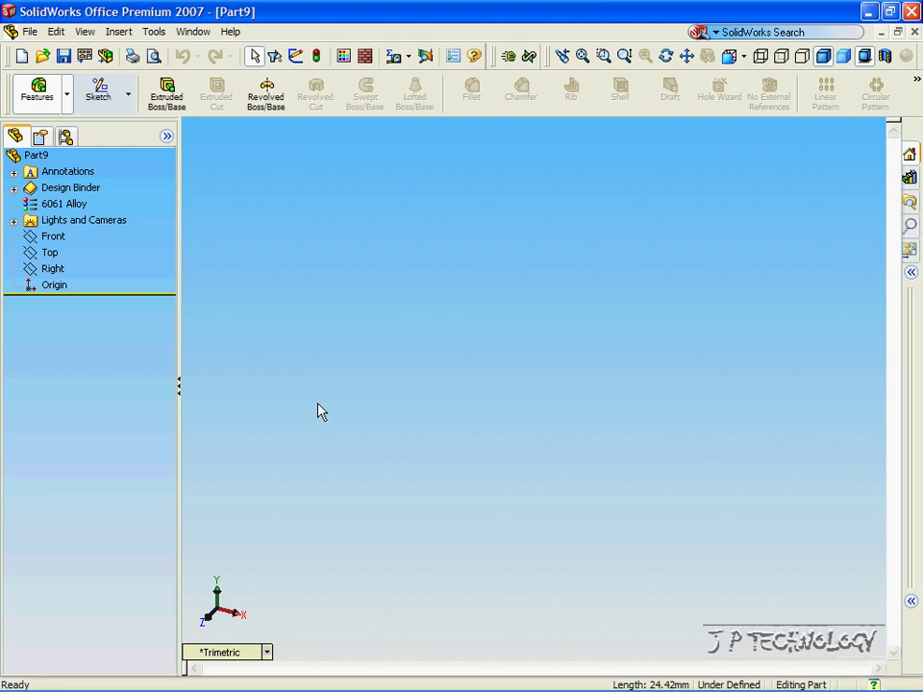
On the Front plane, sketch three connected lines left of the origin: a 45° diagonal, a vertical about 45 mm long, and one slanting up-left
left_click(100, 93)
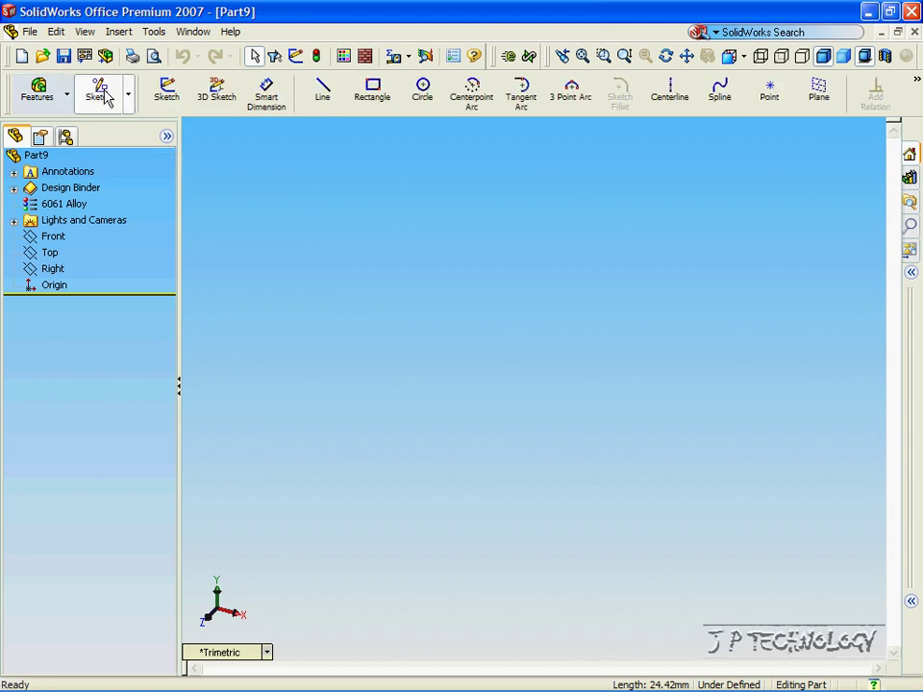
left_click(328, 96)
left_click(415, 249)
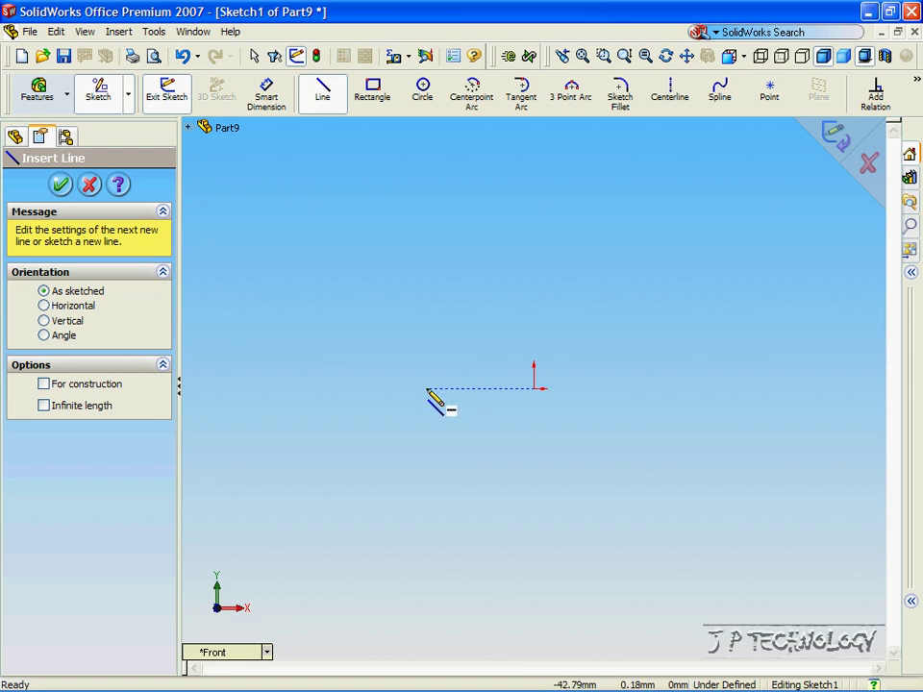
left_click(427, 388)
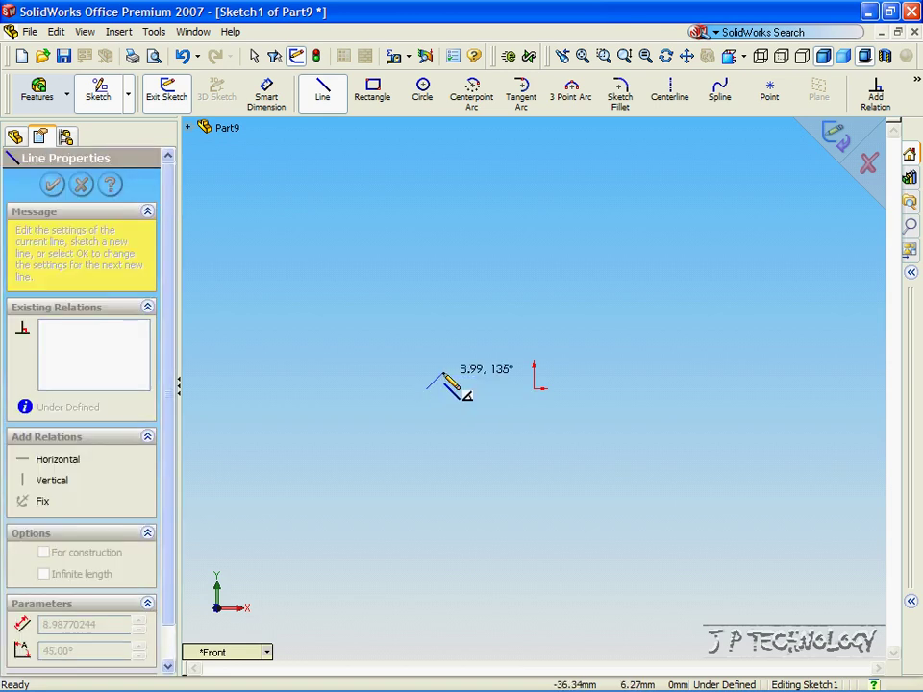
left_click(482, 334)
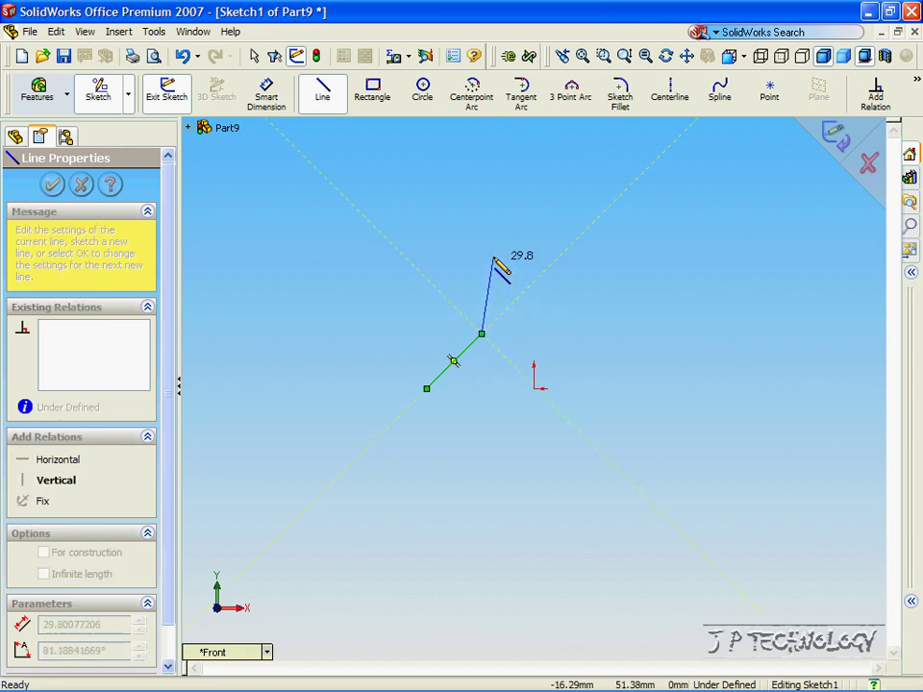
left_click(482, 220)
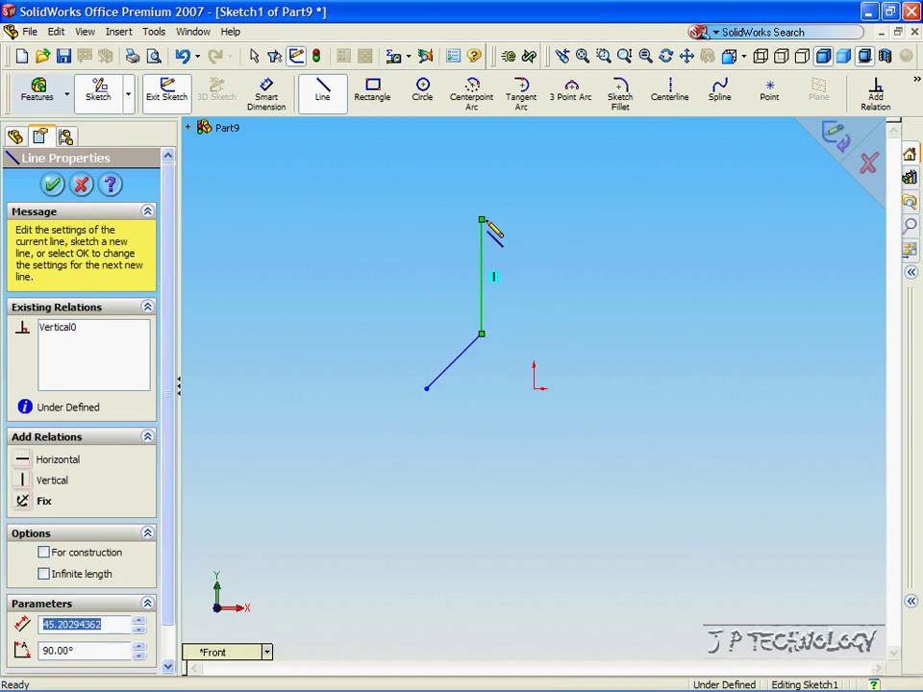
left_click(370, 171)
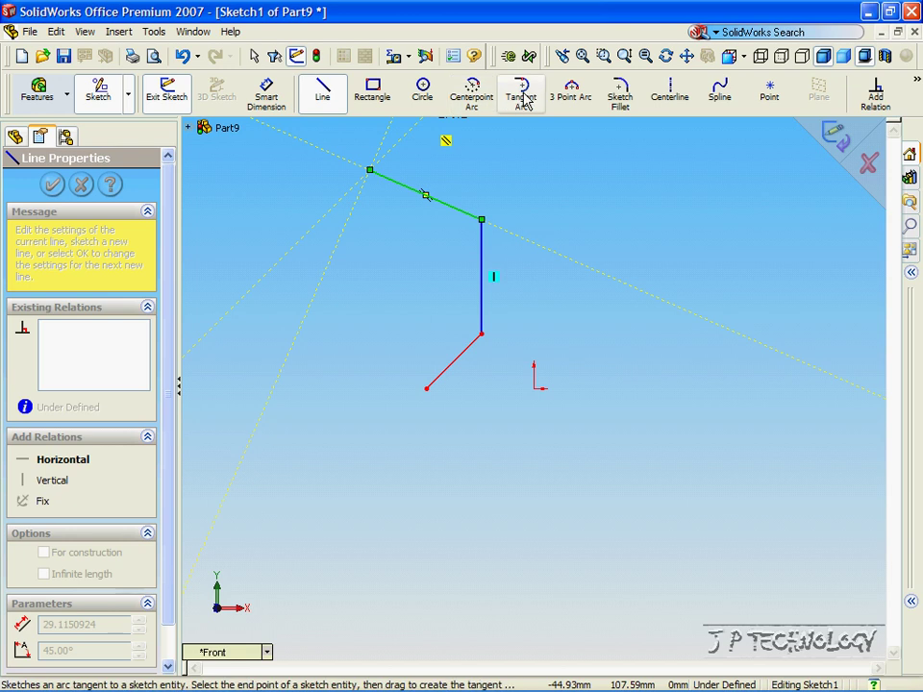
Close the profile with a 3 Point Arc of about 55 mm radius, bulging outward between the open ends of the two slanted lines
left_click(569, 96)
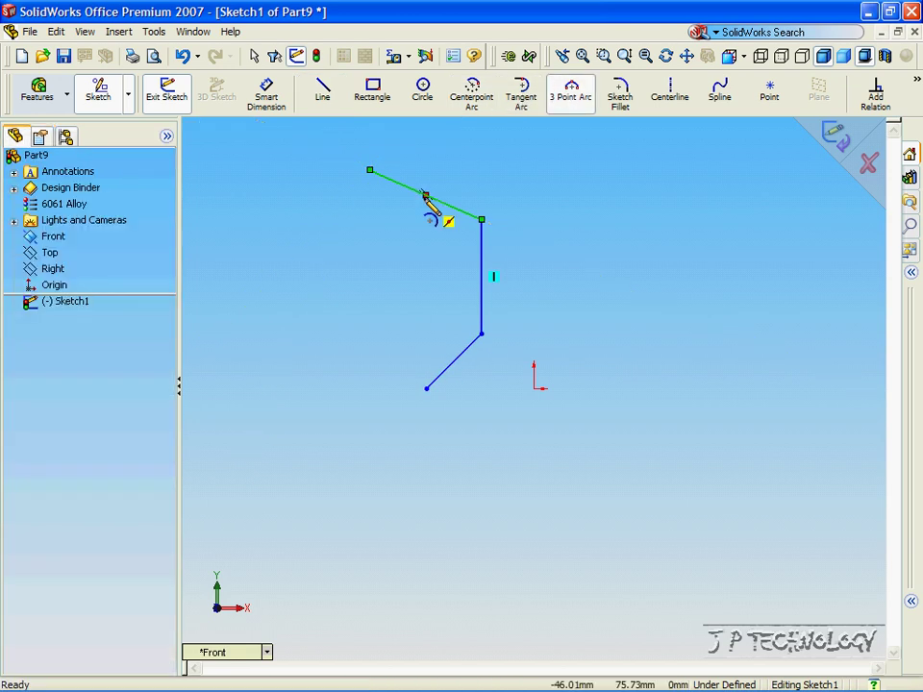
left_click(370, 170)
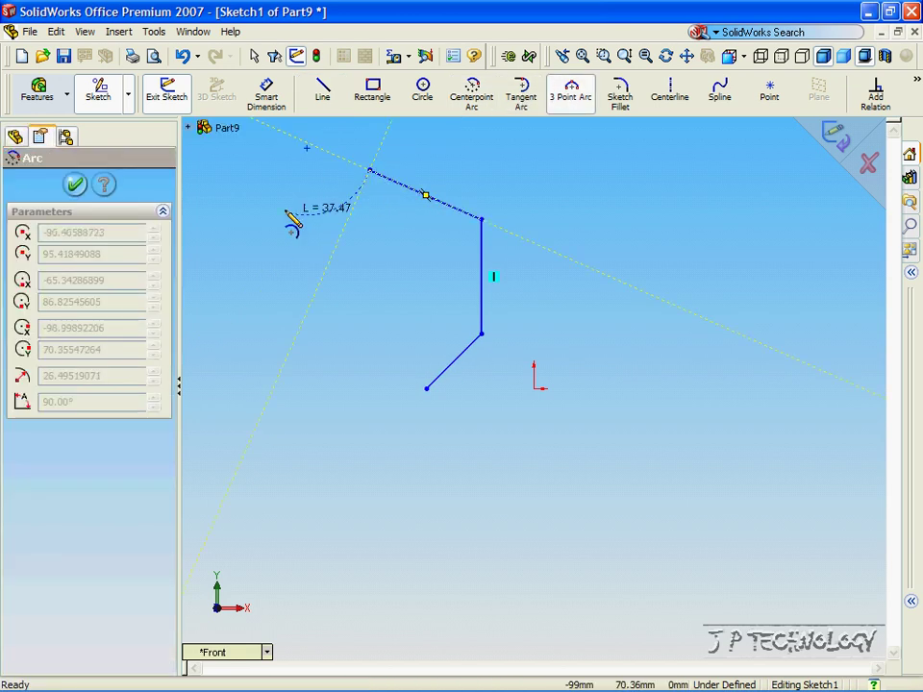
left_click(427, 388)
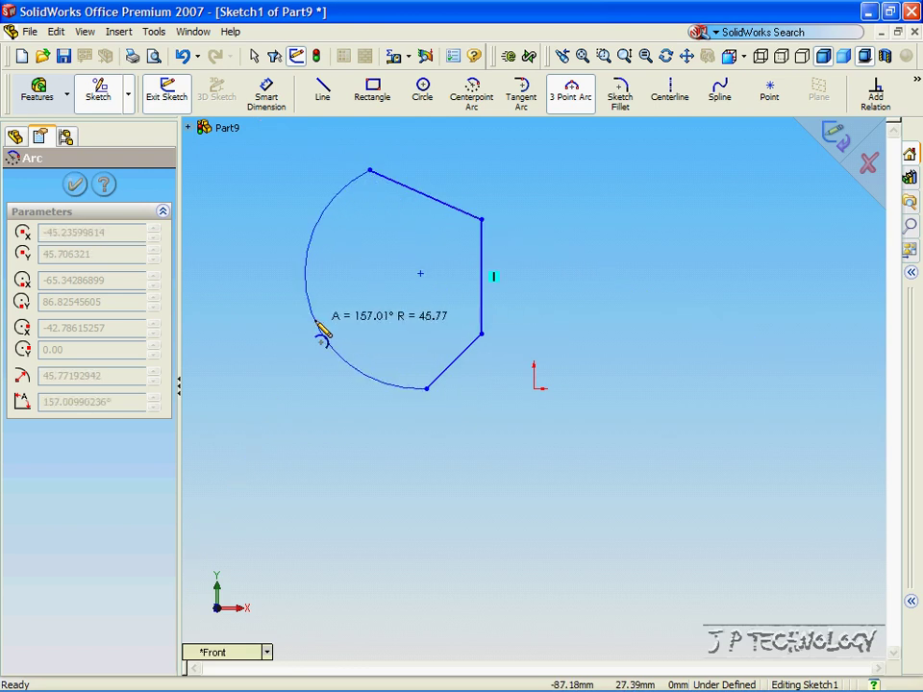
left_click(220, 396)
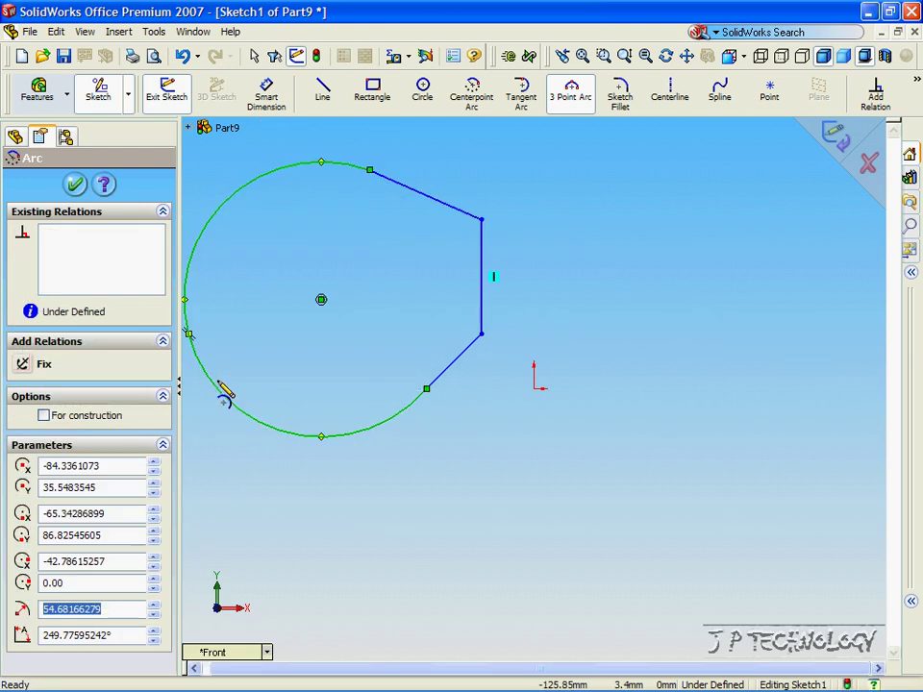
left_click(76, 185)
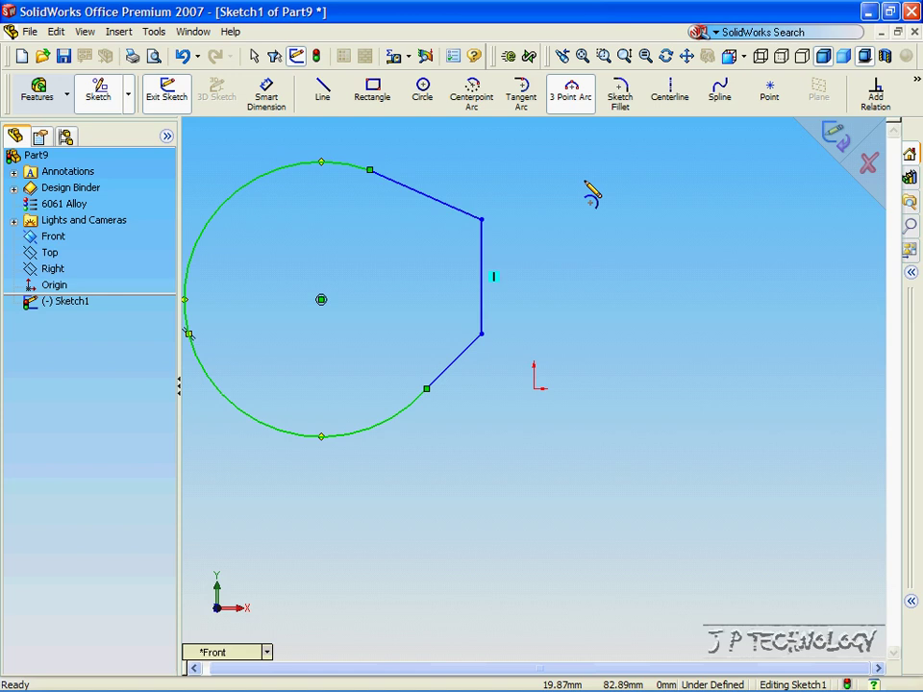
Draw a vertical centerline about 155 mm long through the origin and exit the sketch
left_click(670, 97)
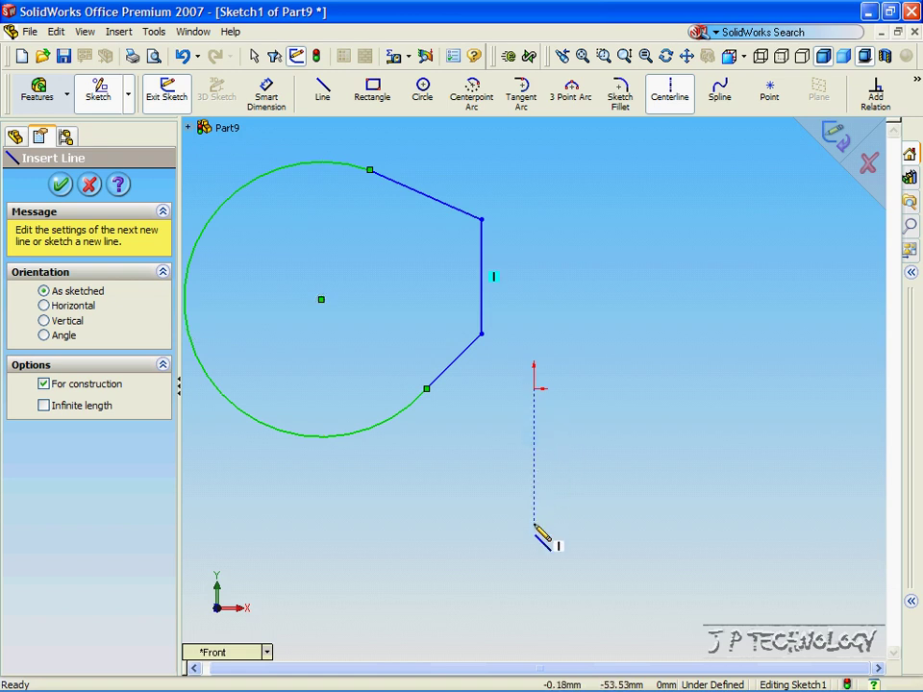
left_click(535, 524)
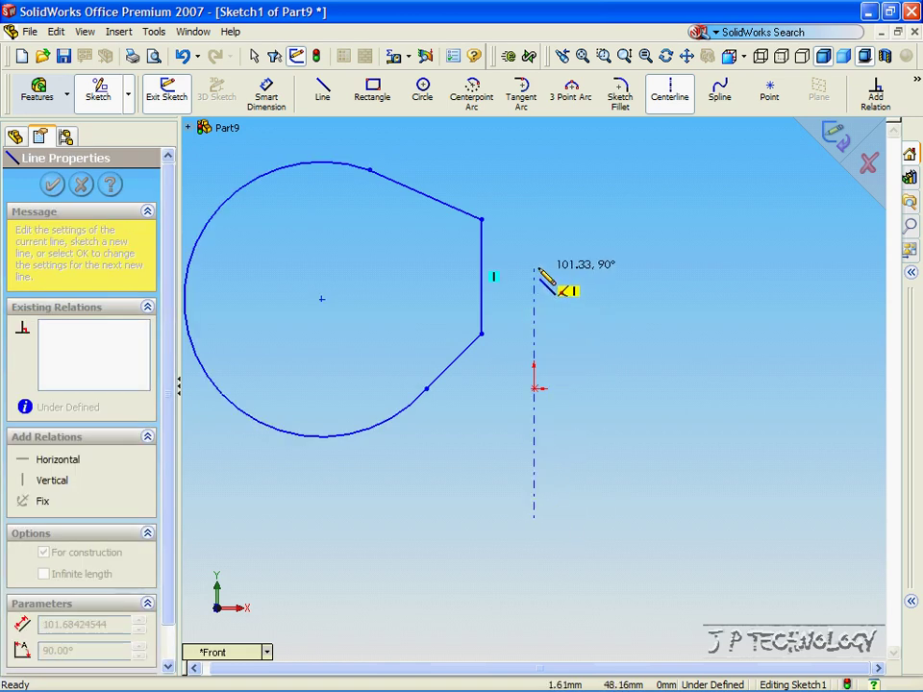
left_click(535, 132)
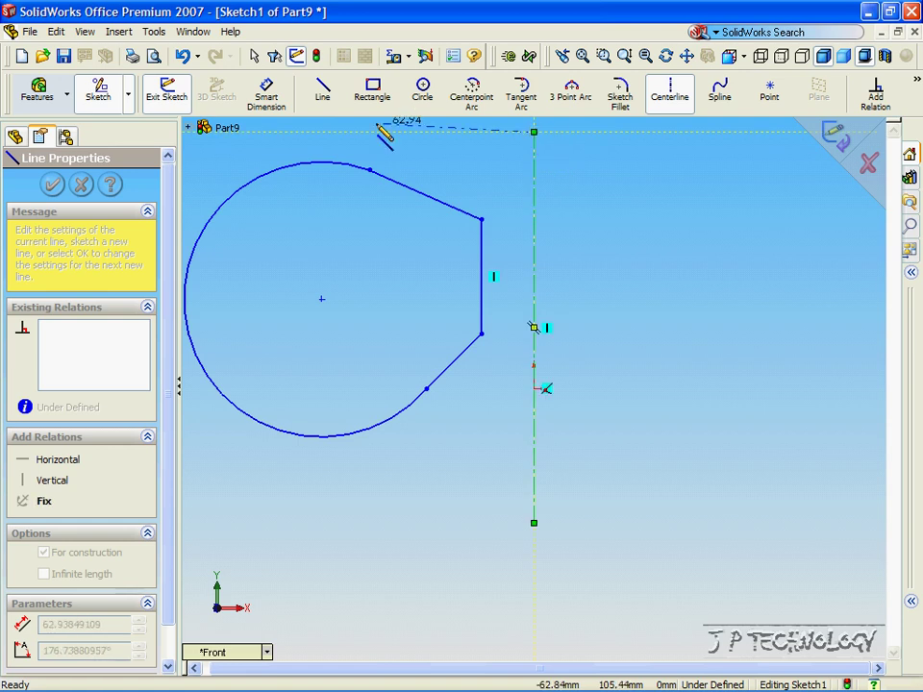
left_click(837, 135)
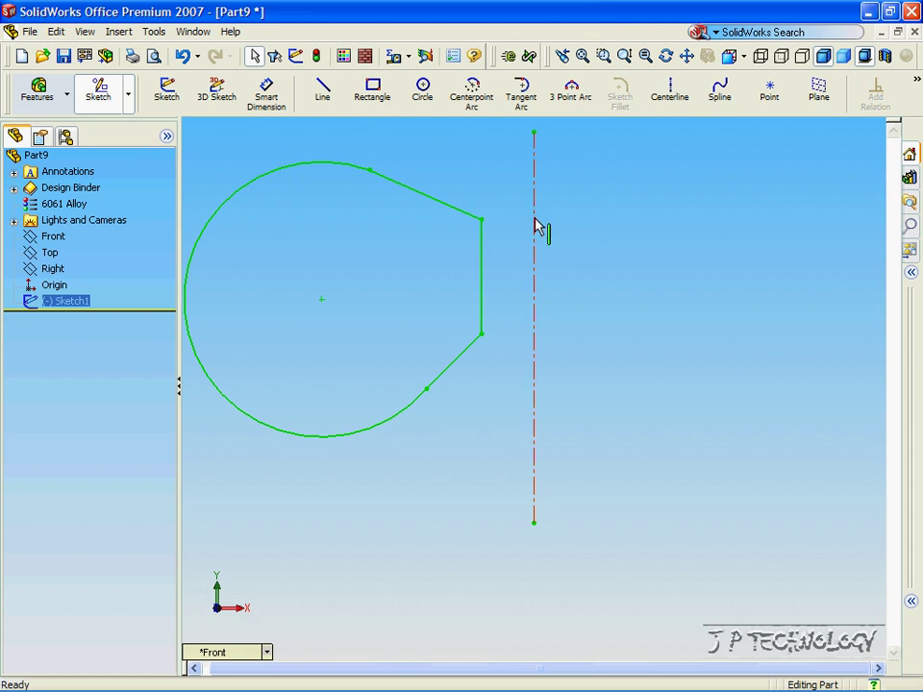
Revolve the closed profile 360° in one direction about the centerline
left_click(36, 96)
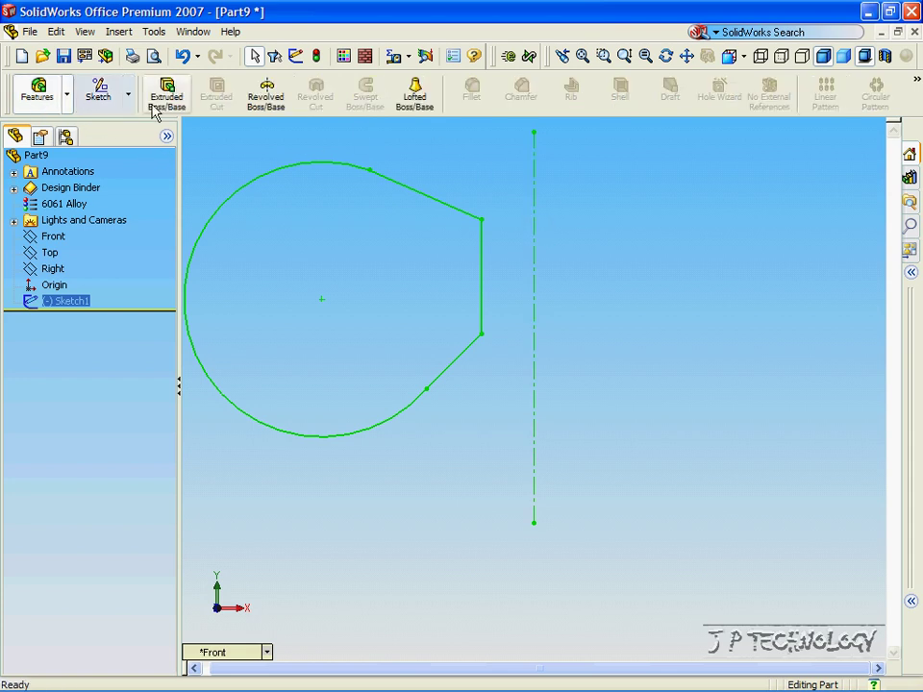
left_click(269, 103)
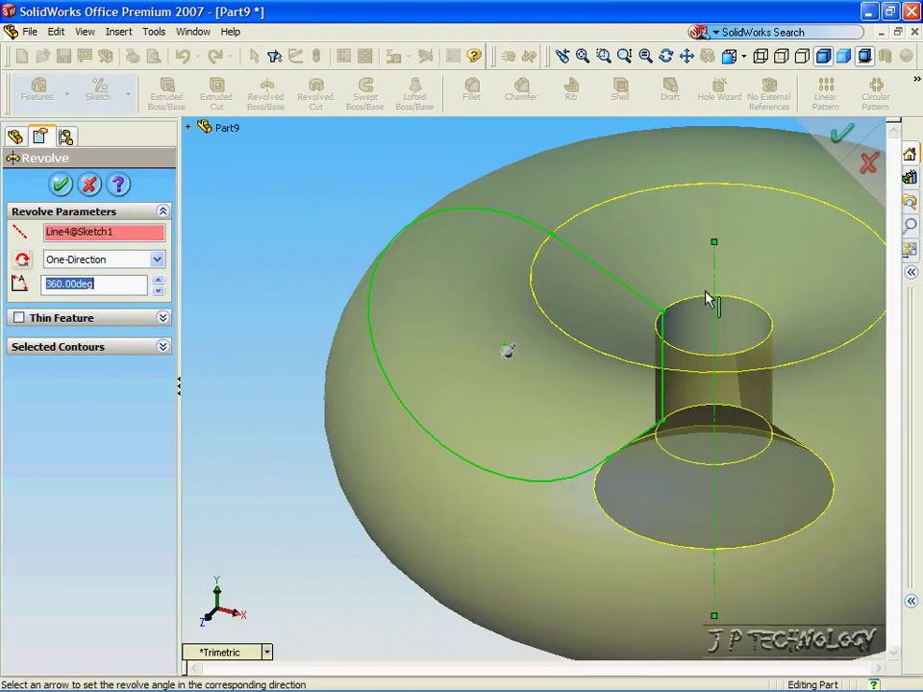
scroll(302, 183, "up", 1)
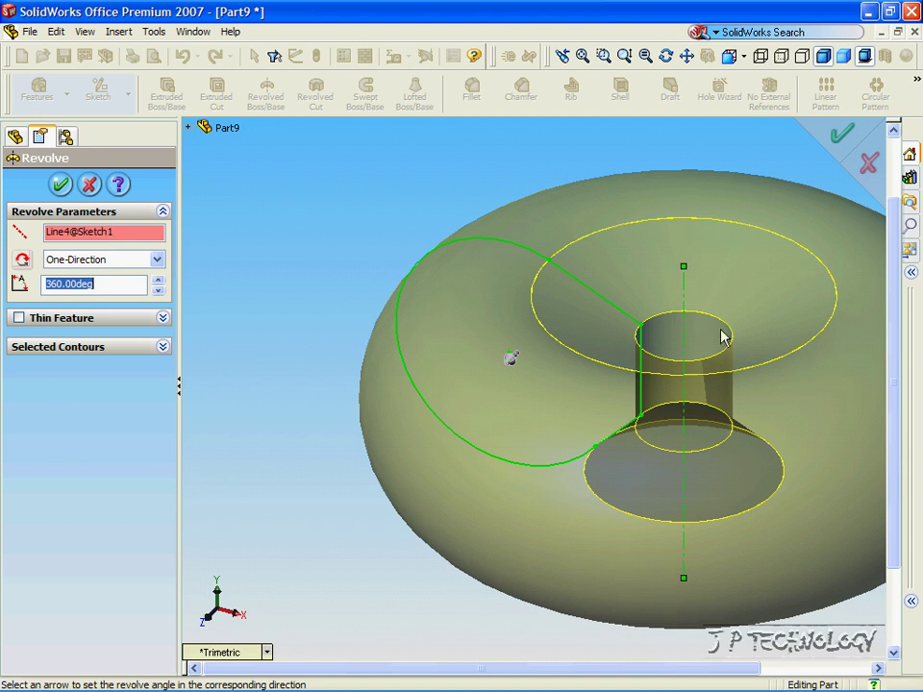
middle_click_drag(672, 344, 385, 452)
left_click(60, 186)
Examine the revolved ring's rounded side, conical recesses and central hole from above, below and the side
key("Up")
key("Up")
key("Up")
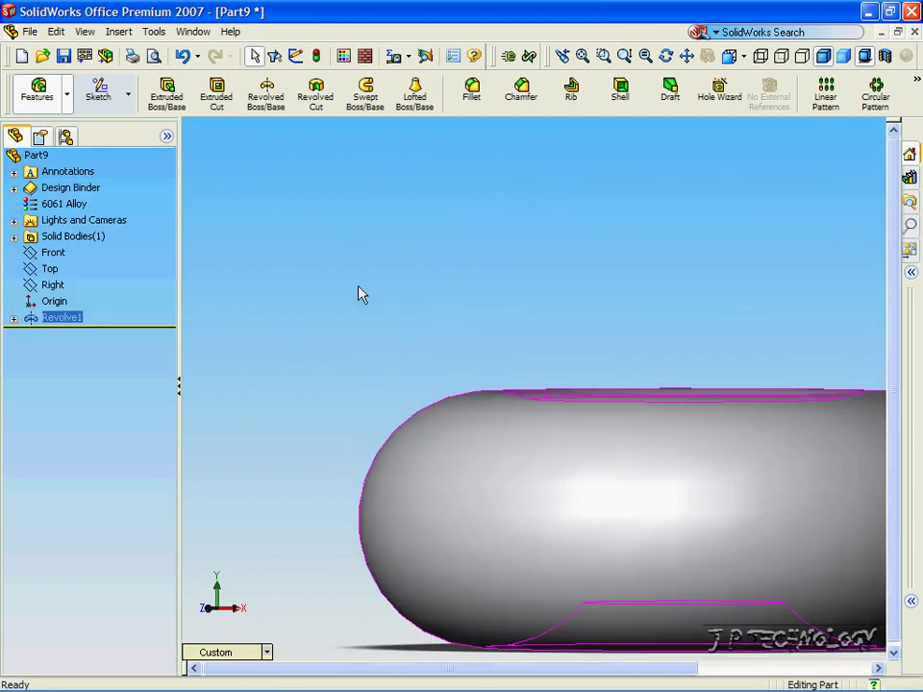
left_click(423, 291)
scroll(434, 289, "up", 4)
key("Down")
key("Down")
key("Down")
key("Down")
key("Down")
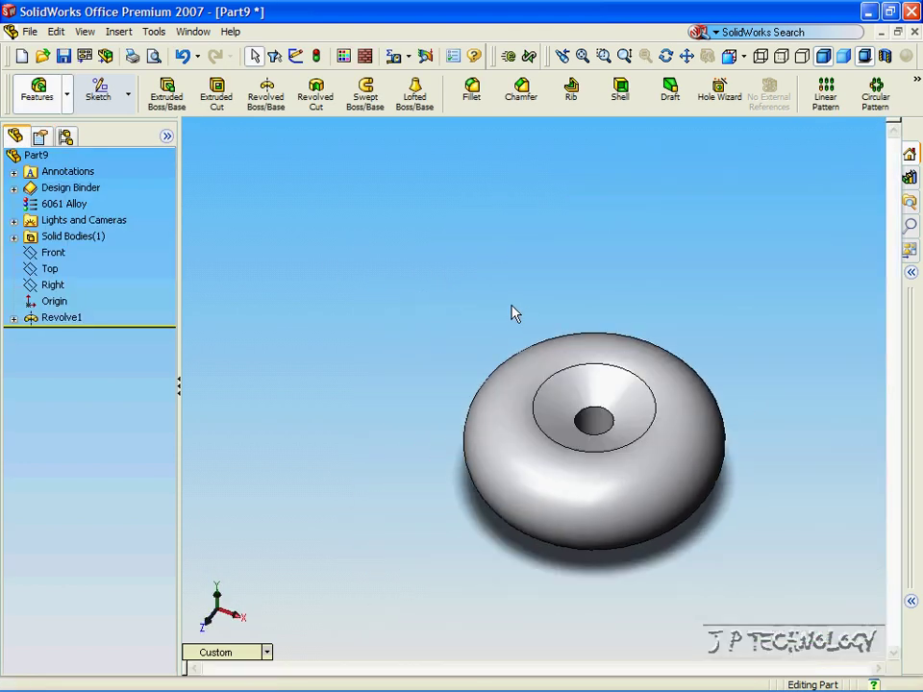
key("Down")
key("Down")
key("Down")
key("Down")
key("Down")
key("Down")
key("Down")
key("Down")
key("Down")
key("Down")
key("Down")
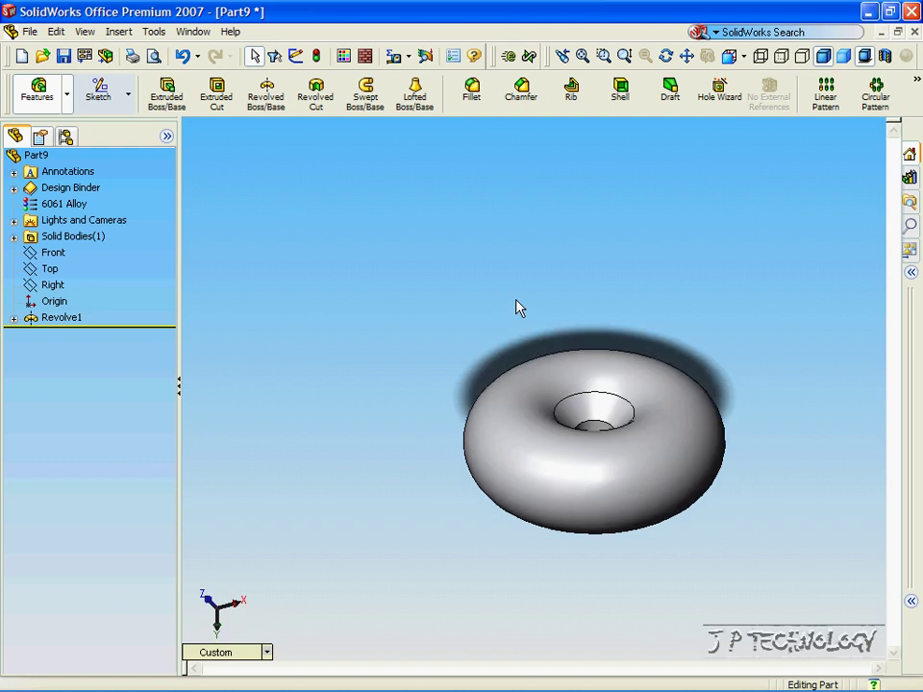
key("Down")
key("Down")
key("Down")
key("Down")
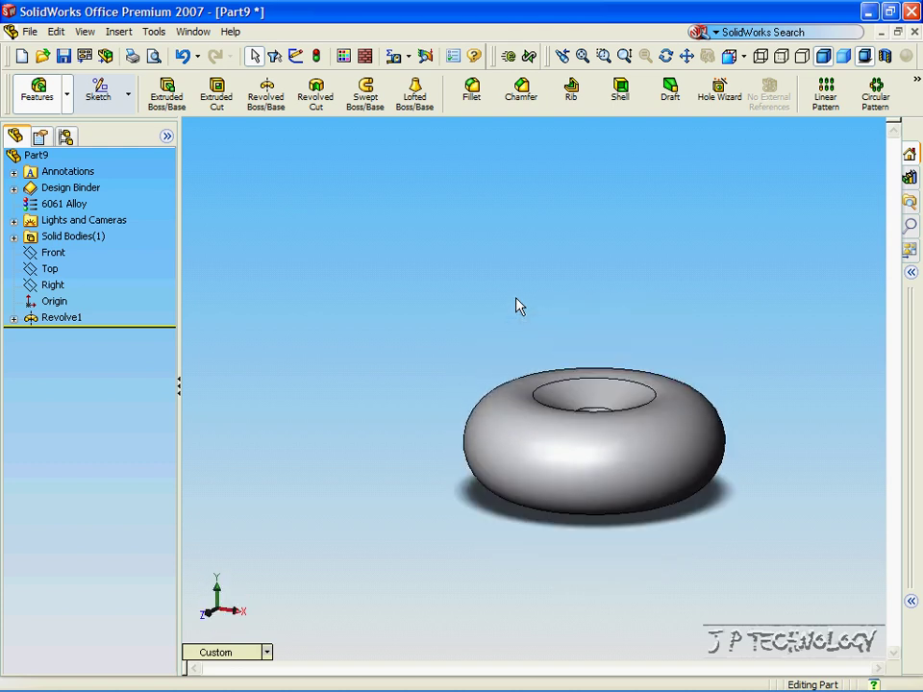
key("Down")
key("Down")
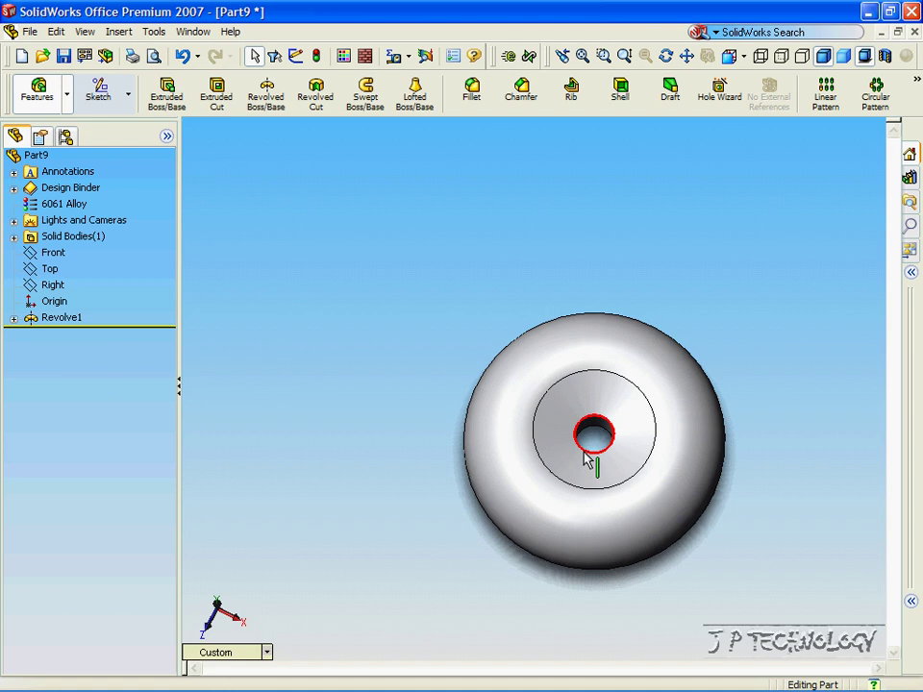
Open the revolved feature's sketch for editing and show it in the Front view
left_click(39, 321)
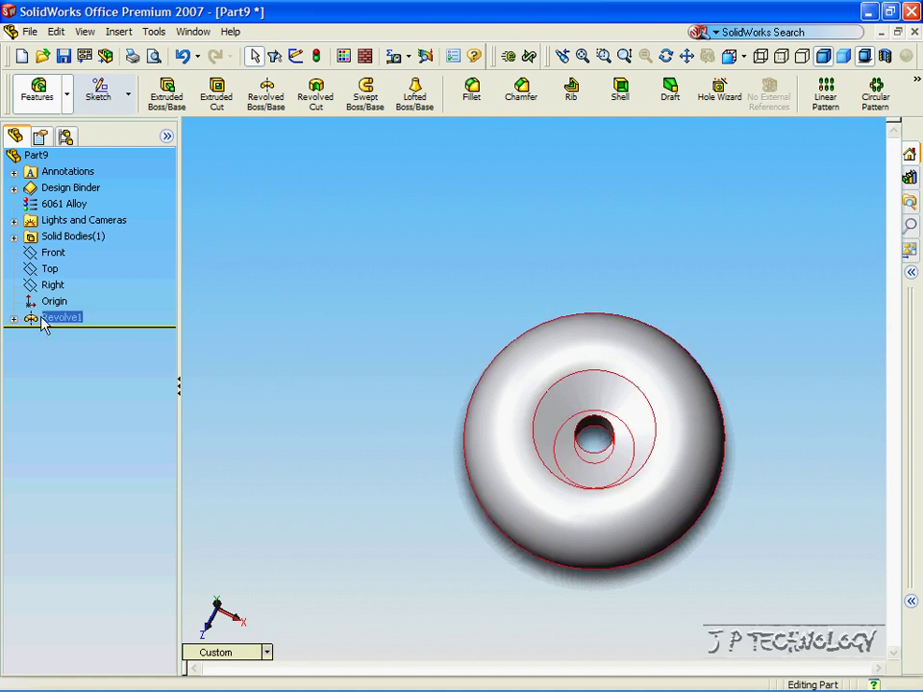
right_click(42, 325)
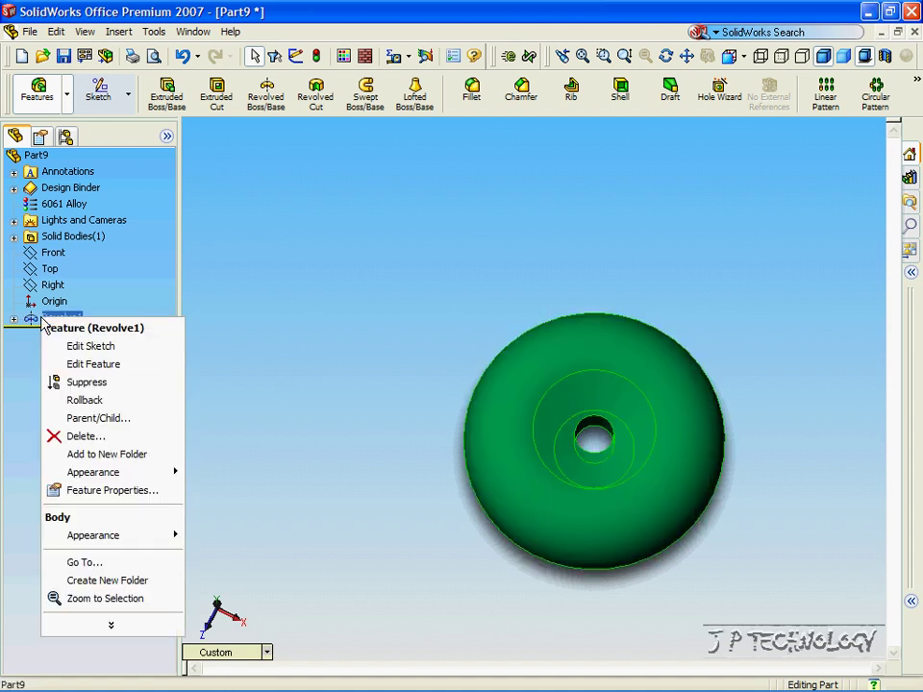
left_click(90, 346)
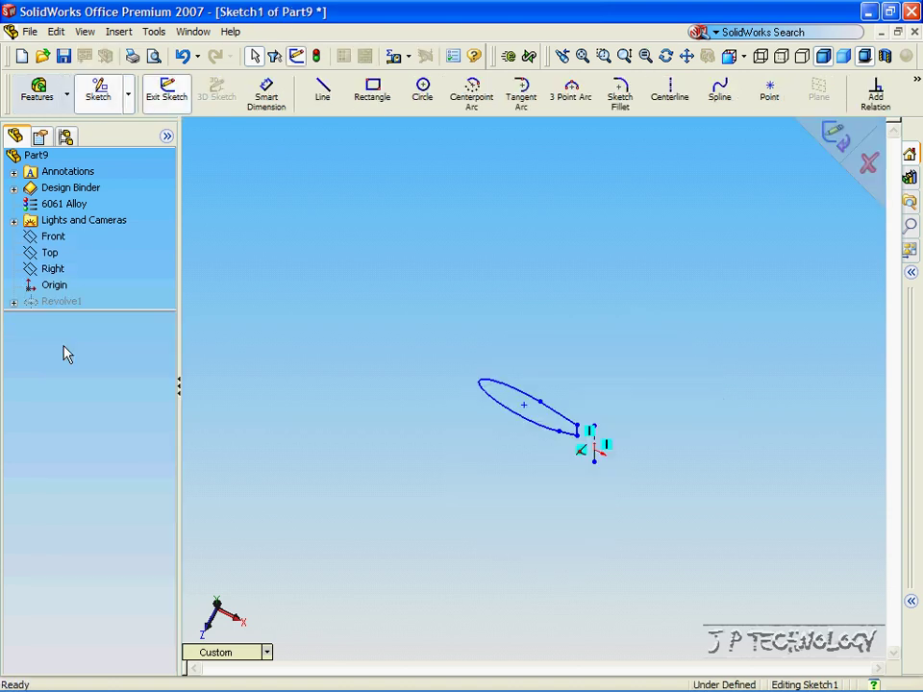
left_click(249, 651)
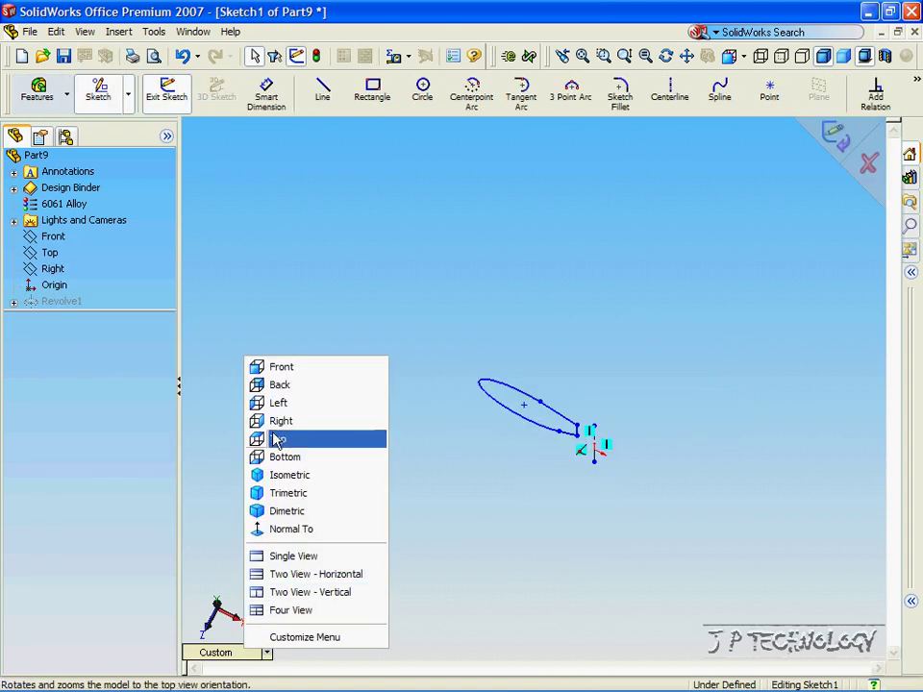
left_click(276, 369)
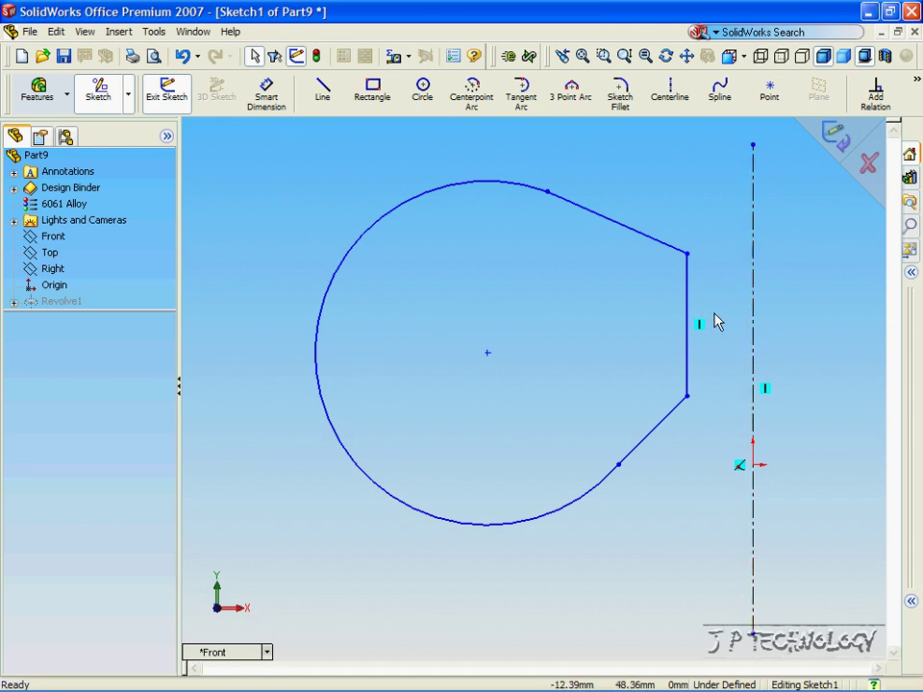
Dimension the distance between the centerline and the profile's vertical line as 100 mm, and exit the sketch to rebuild the revolve
left_click(266, 94)
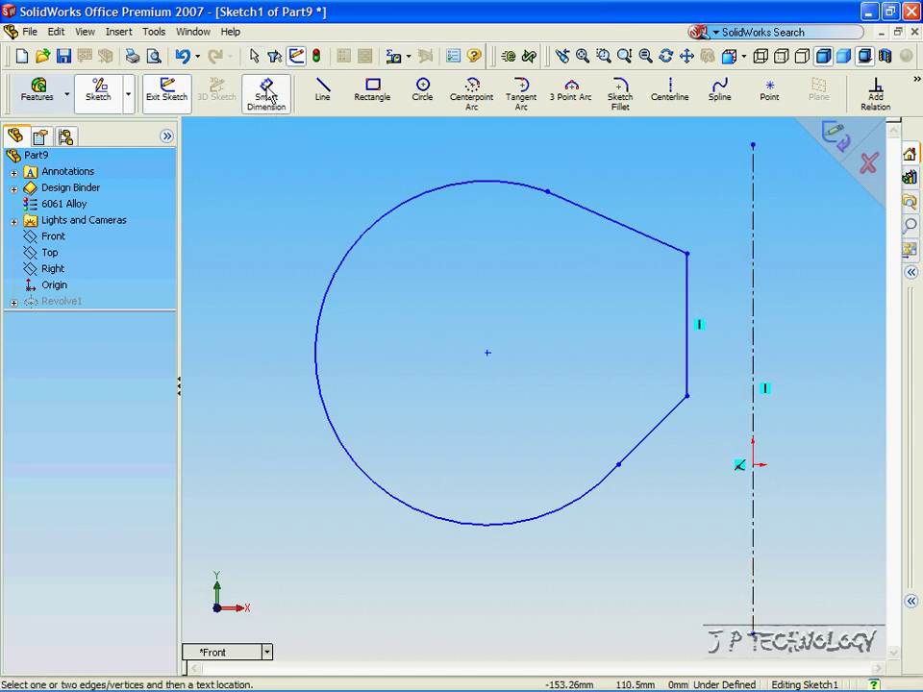
left_click(752, 344)
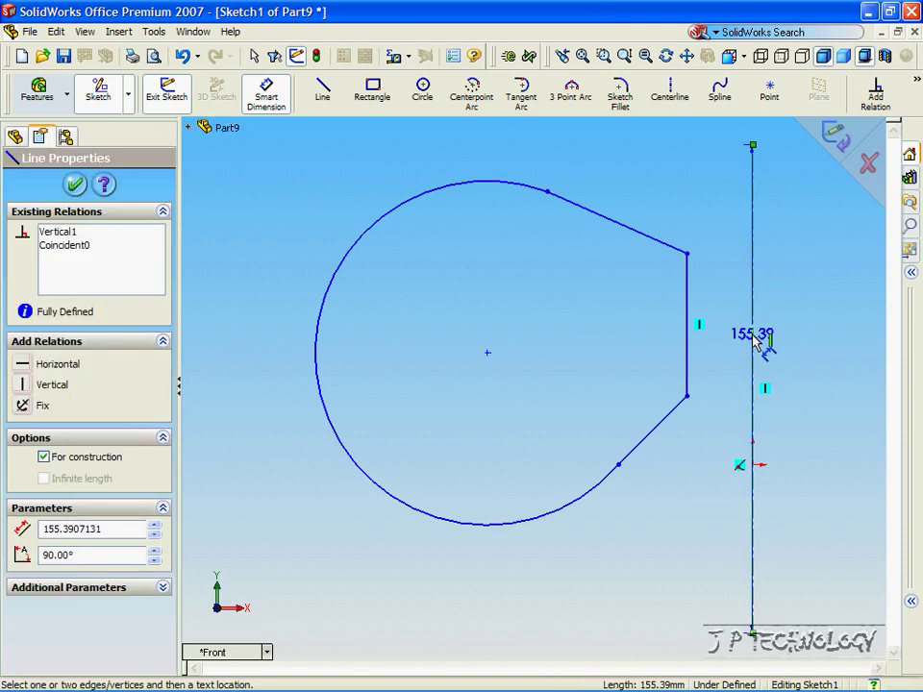
left_click(696, 332)
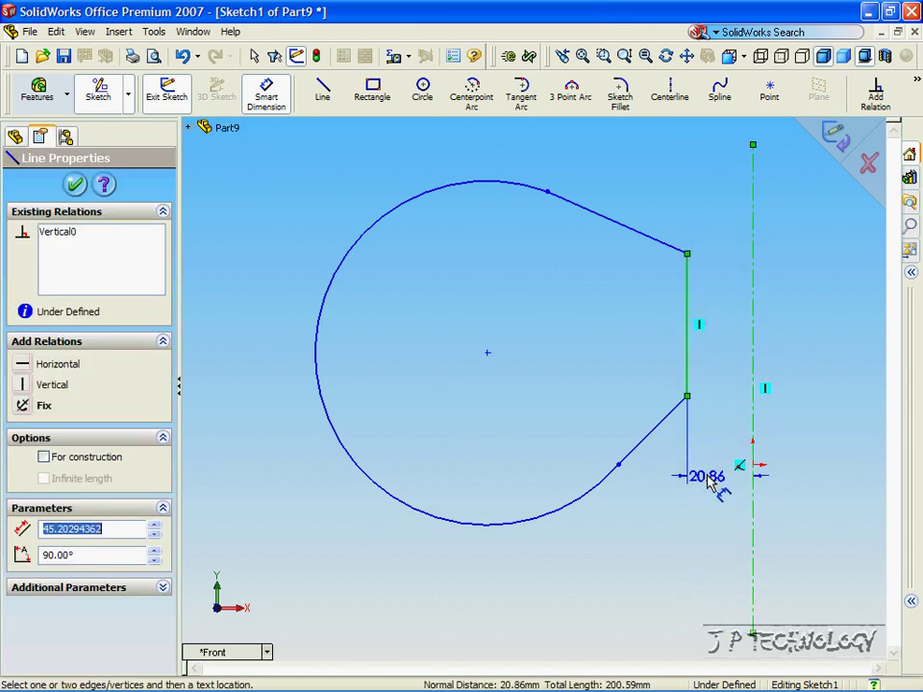
left_click(707, 539)
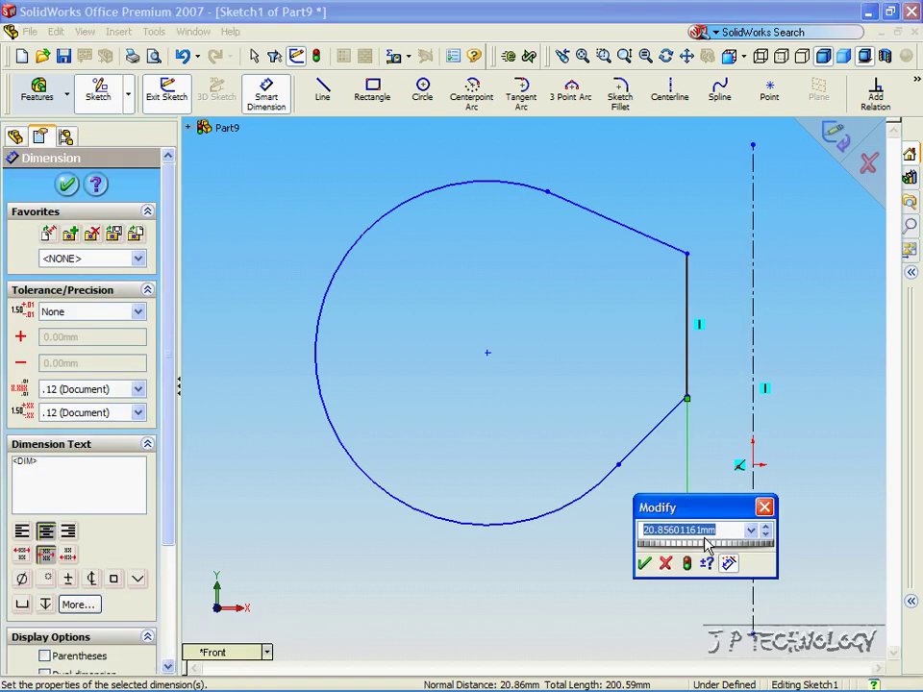
type("100")
key("Return")
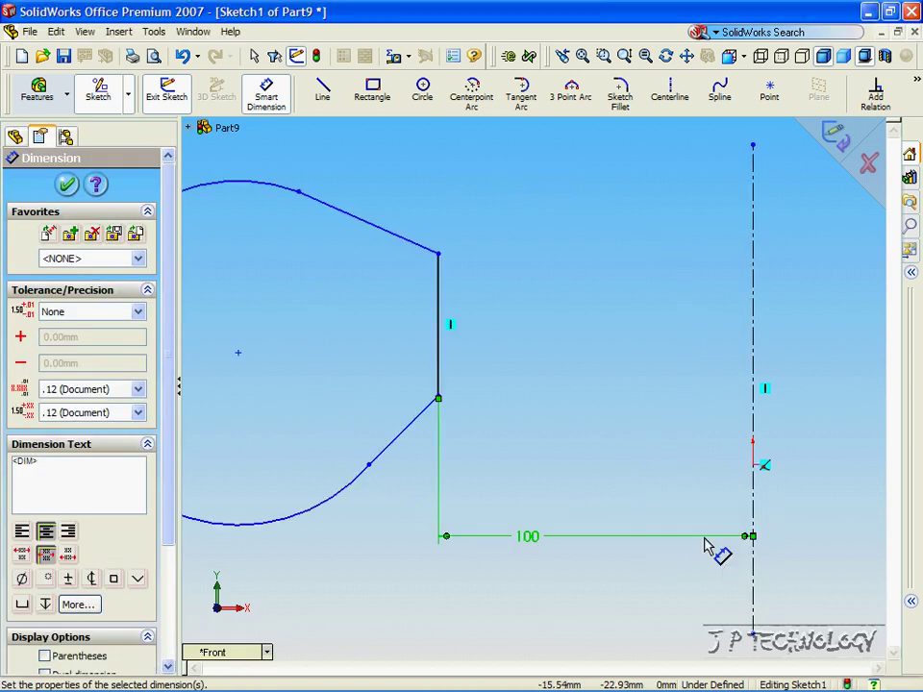
left_click(66, 184)
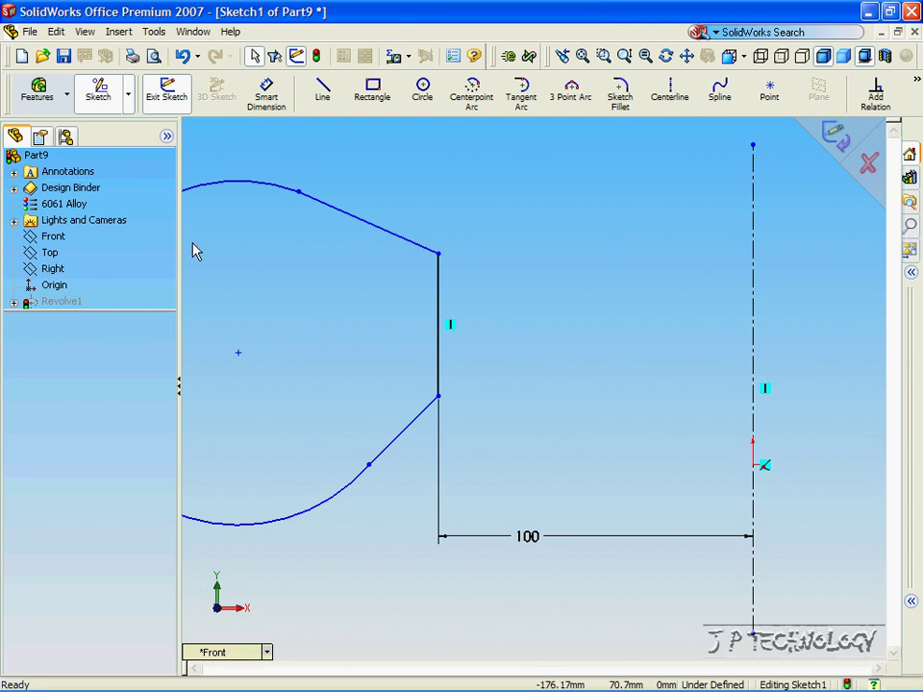
left_click(854, 140)
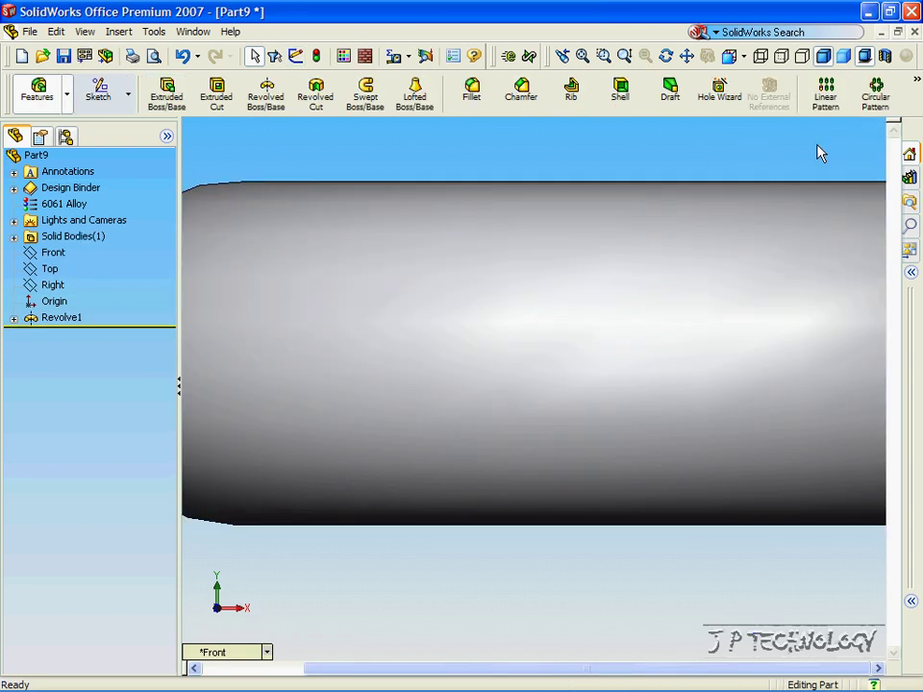
Examine the ring and its enlarged central hole from above, below and the side
scroll(600, 196, "up", 3)
middle_click_drag(600, 196, 471, 305)
scroll(600, 228, "up", 5)
key("Up")
key("Up")
key("Up")
key("Up")
key("Up")
key("Up")
key("Up")
key("Up")
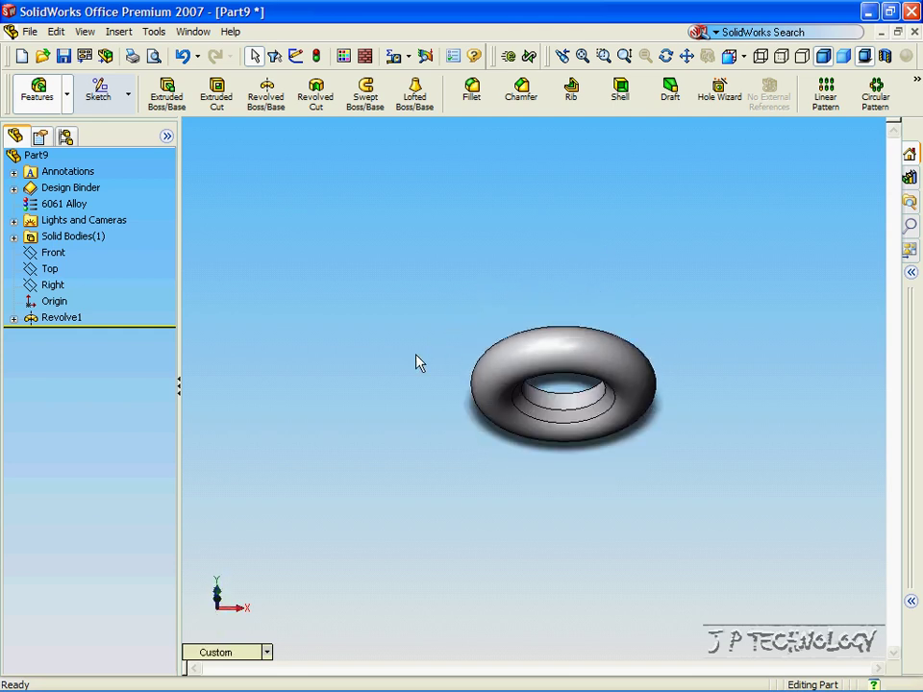
key("Down")
key("Down")
key("Down")
key("Down")
key("Down")
key("Down")
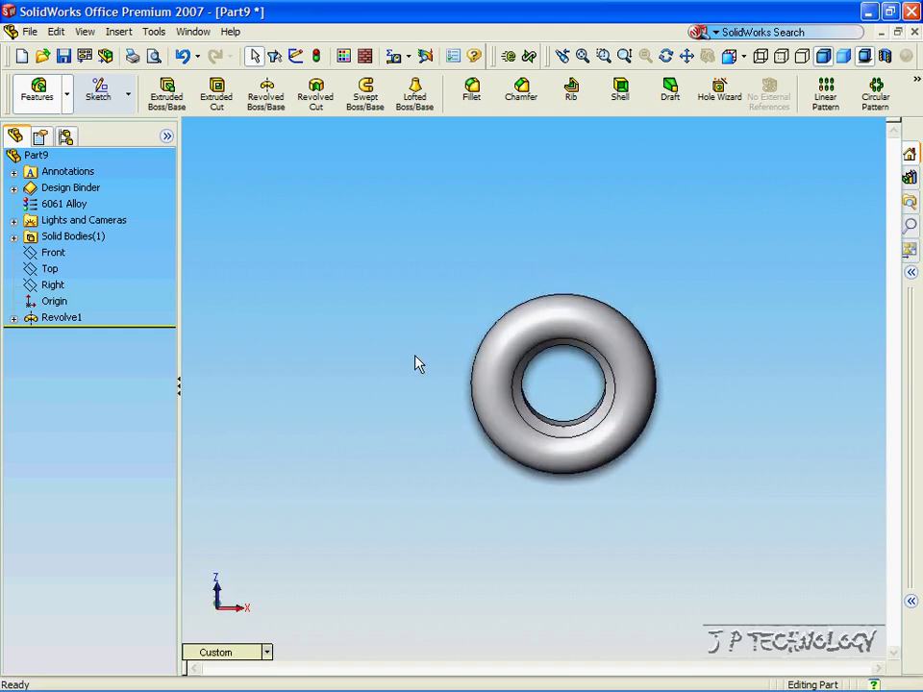
key("Down")
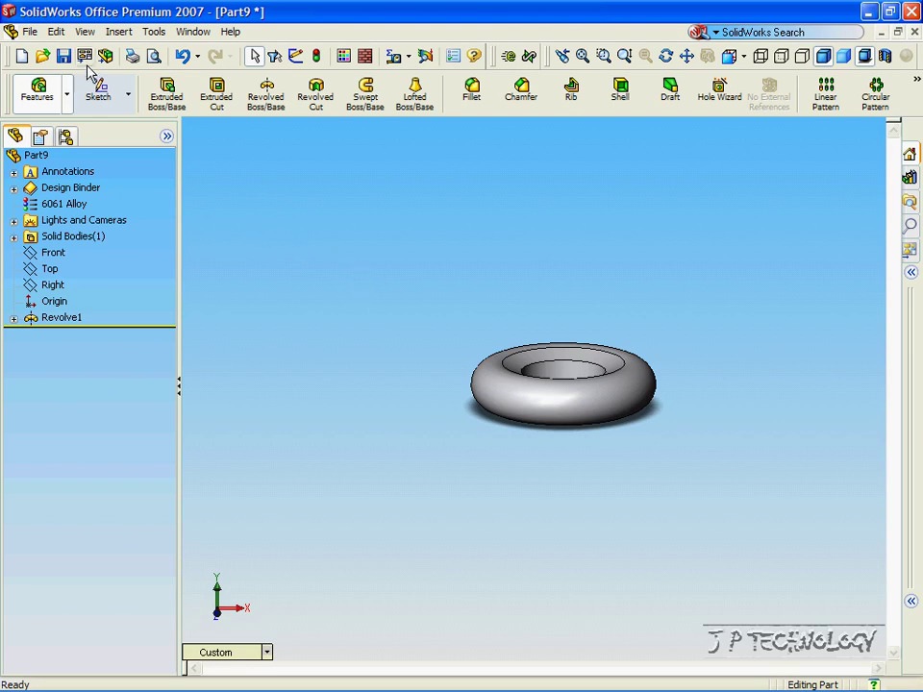
Create a new part from the PART-MM-ANSI-AL6061 template
left_click(30, 31)
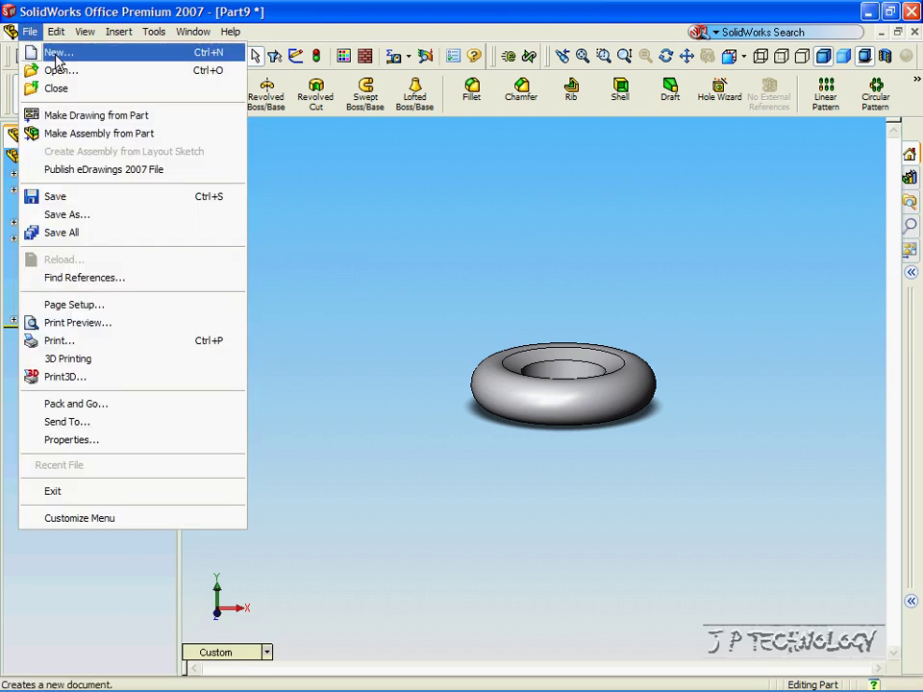
left_click(56, 54)
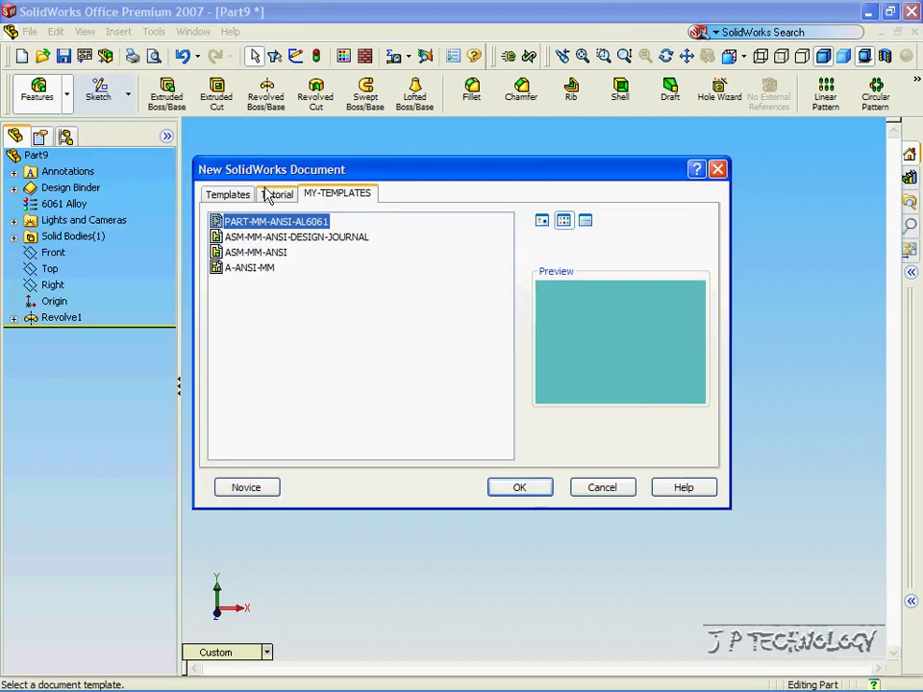
left_click(542, 492)
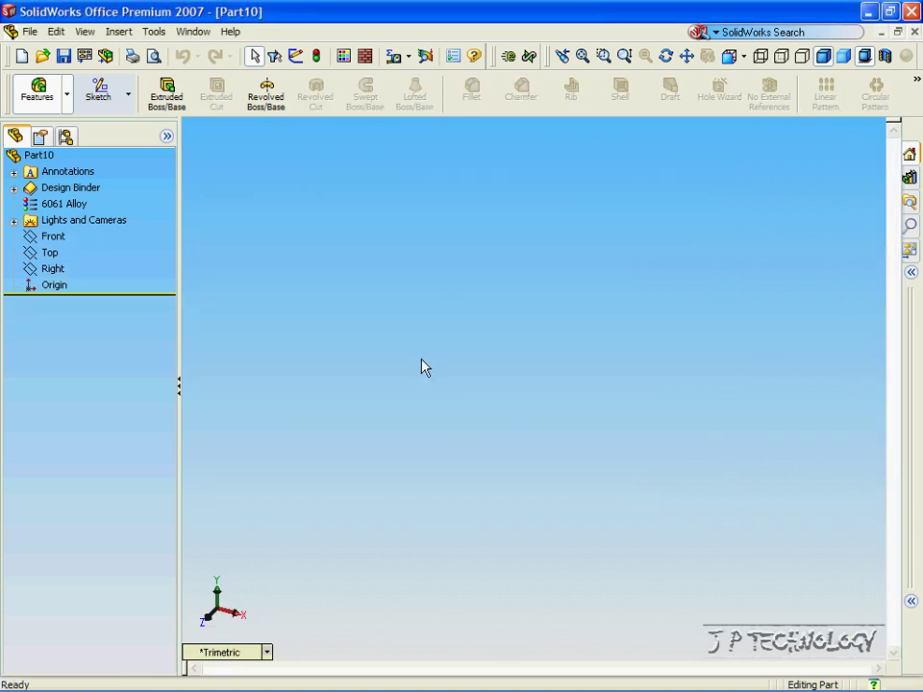
On the Front plane, sketch a 25 mm radius circle centred about 60 mm left of the origin and level with it
left_click(119, 102)
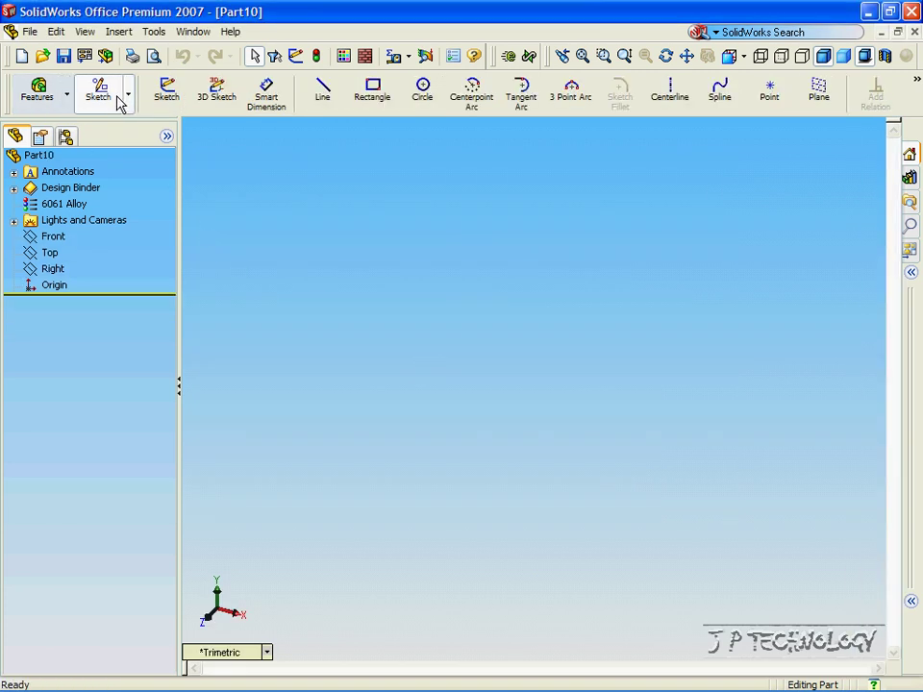
left_click(420, 94)
left_click(406, 242)
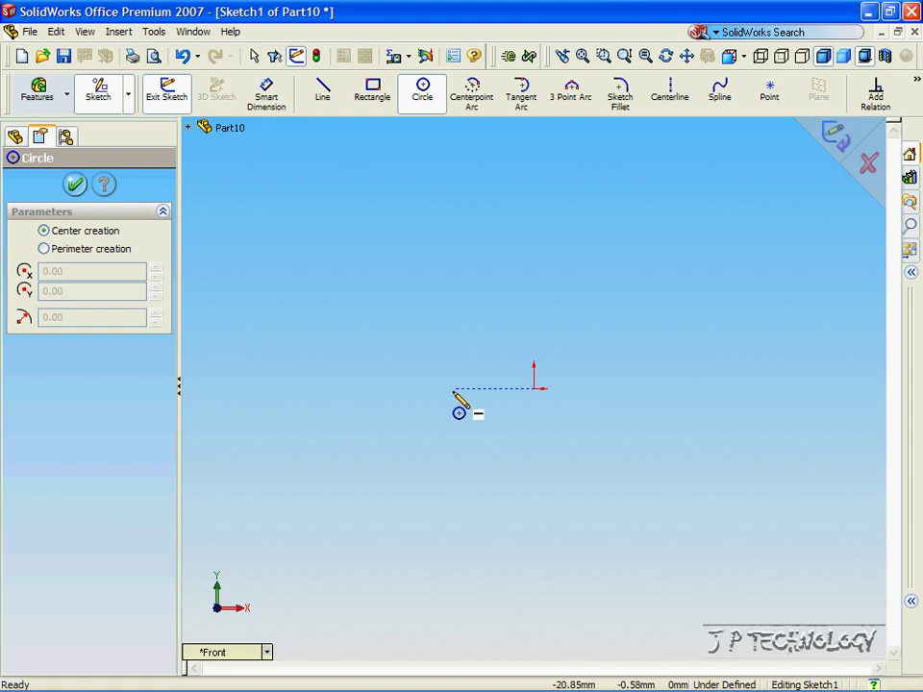
left_click(301, 389)
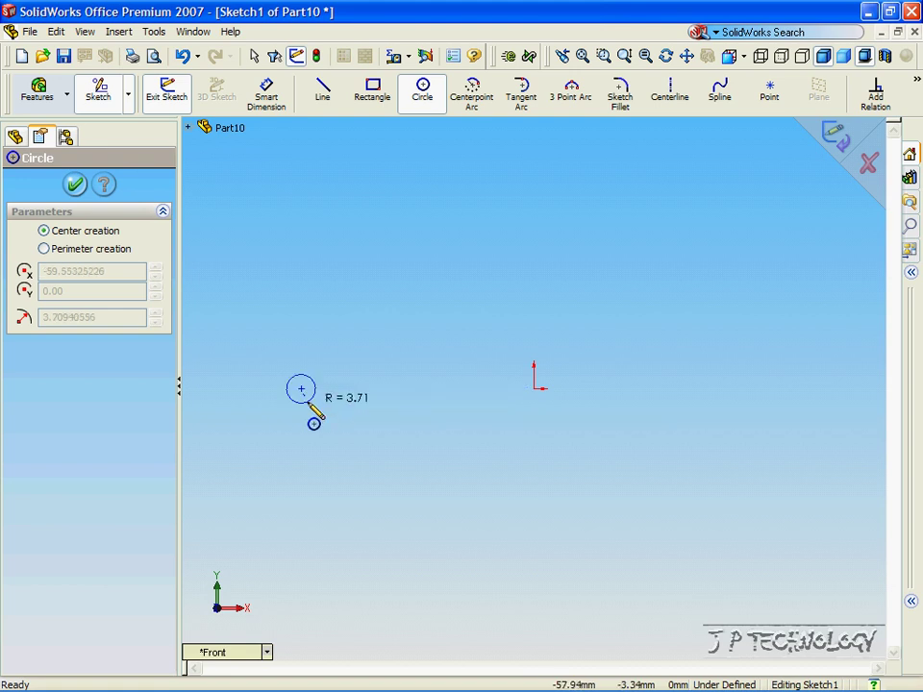
left_click(302, 481)
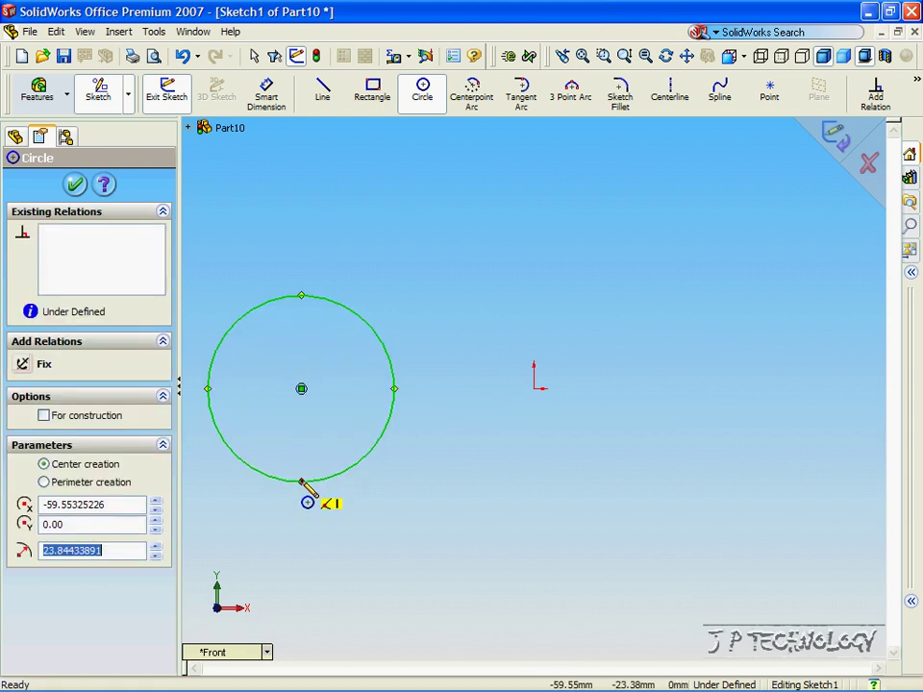
type("25")
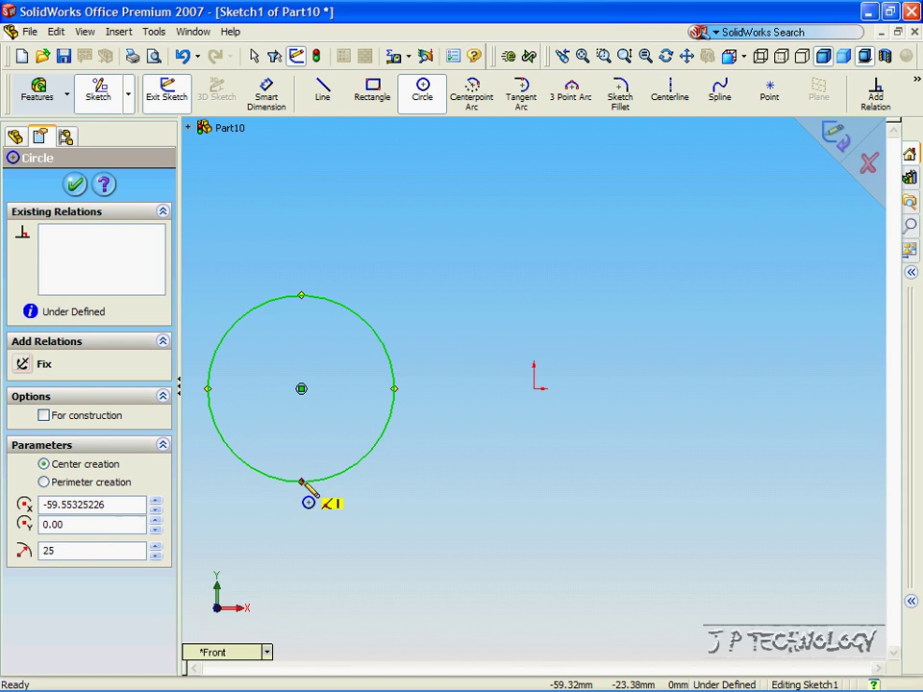
key("Return")
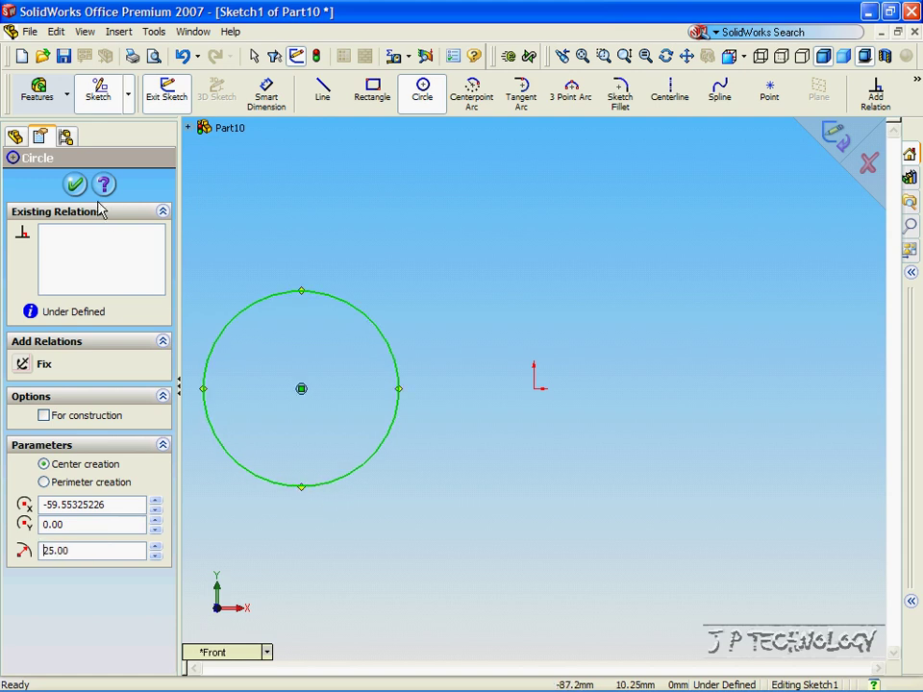
left_click(74, 187)
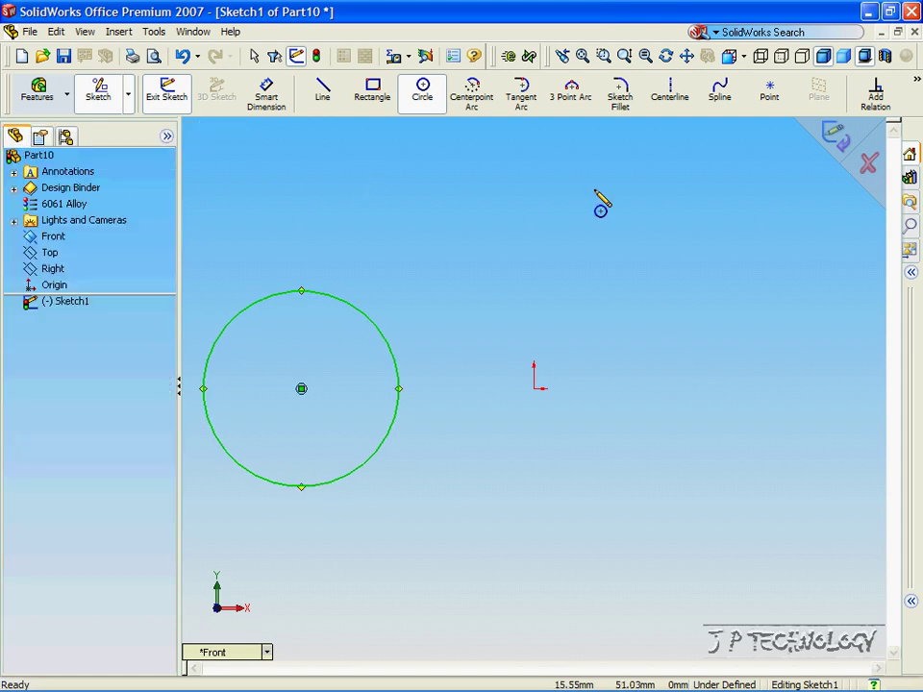
Draw a vertical centerline about 81 mm long, running past both sides of the origin, and exit the sketch
left_click(670, 93)
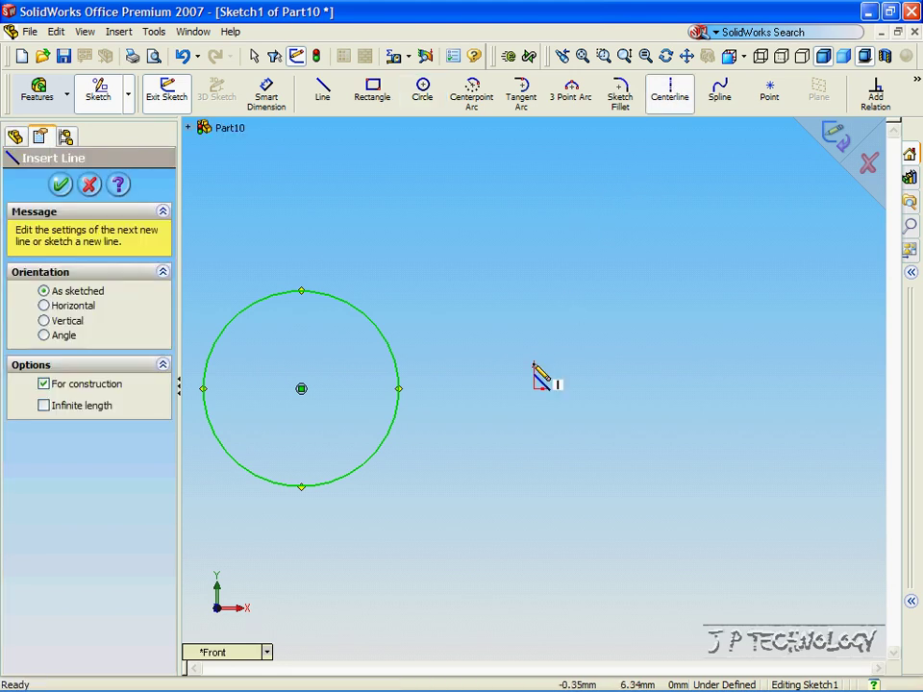
left_click(535, 544)
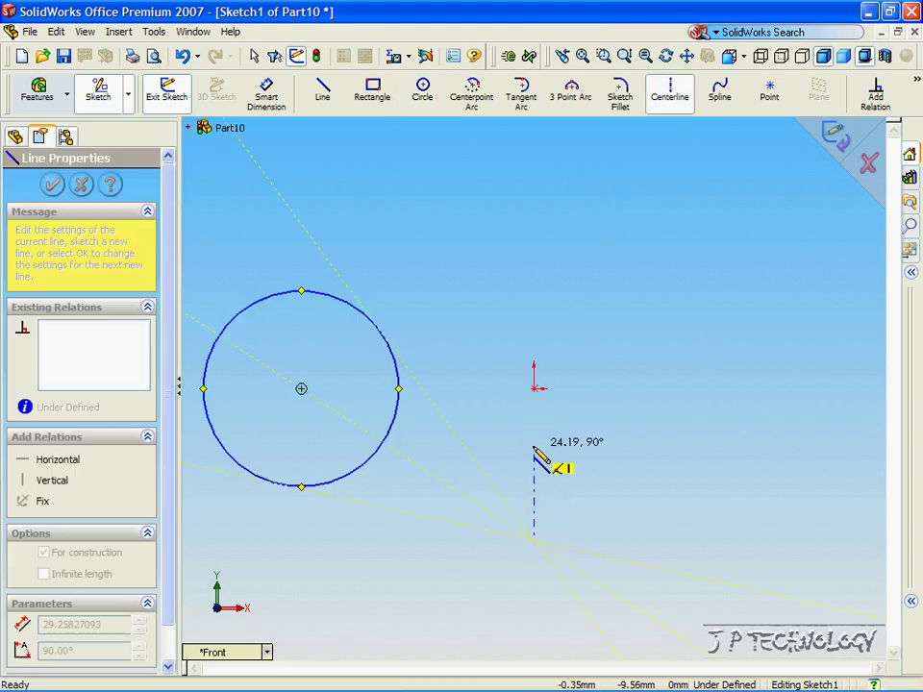
double_click(535, 224)
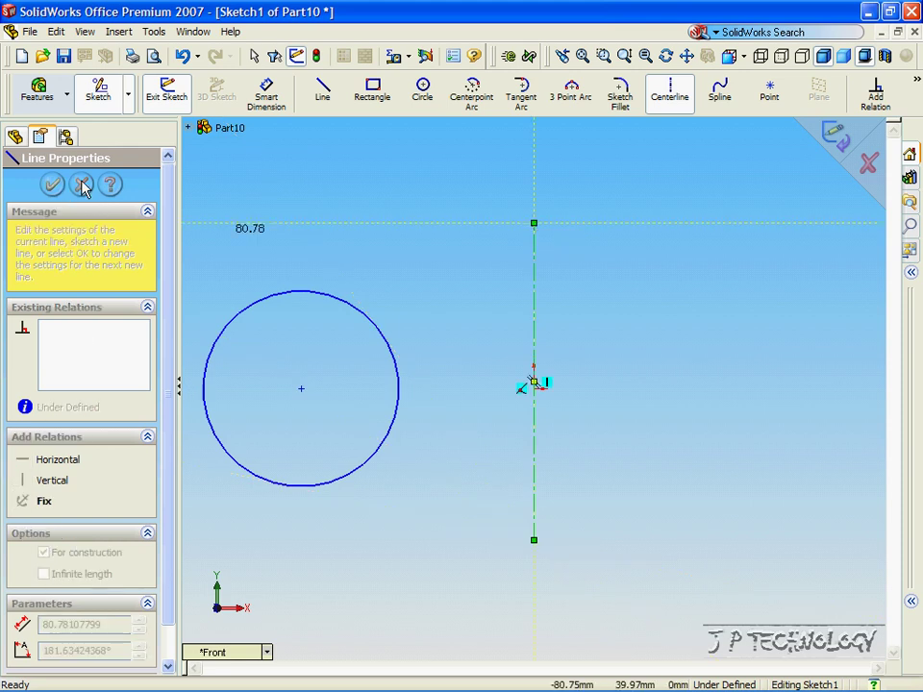
left_click(834, 139)
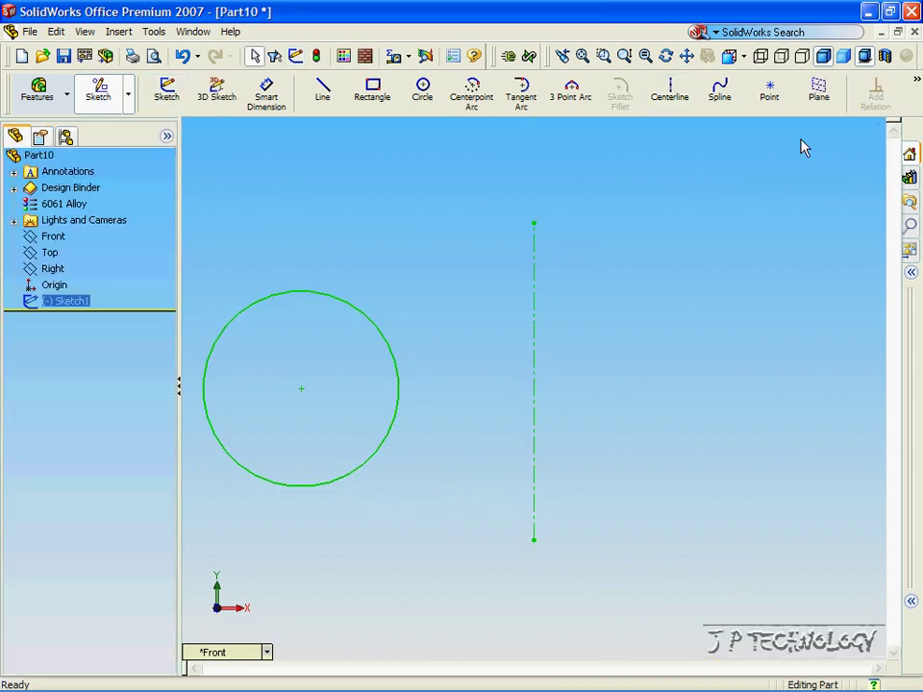
Start a one-direction revolve of the circle about the centerline and set its angle to 90°
left_click(45, 97)
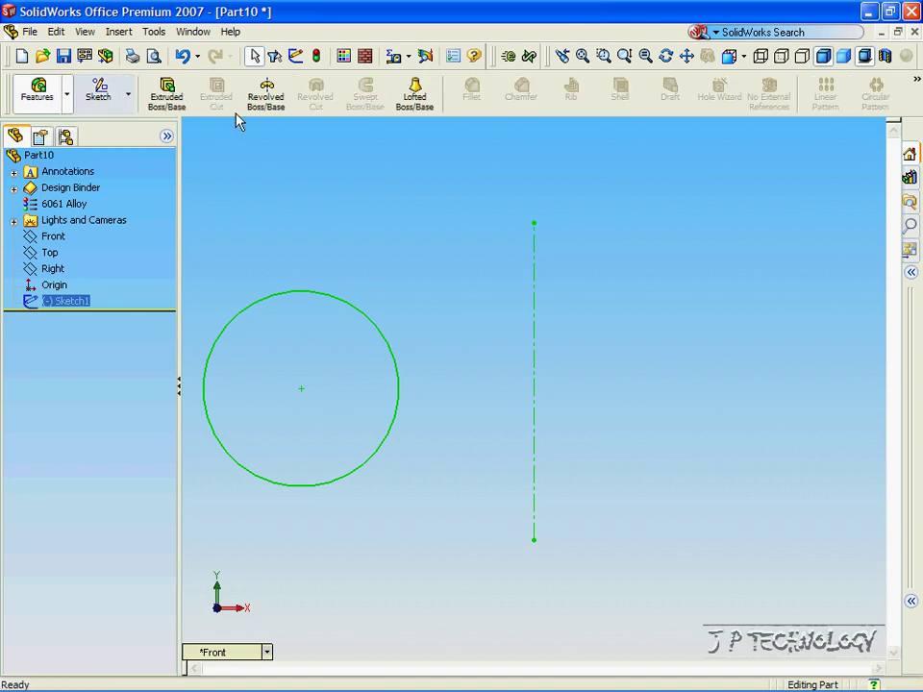
left_click(268, 100)
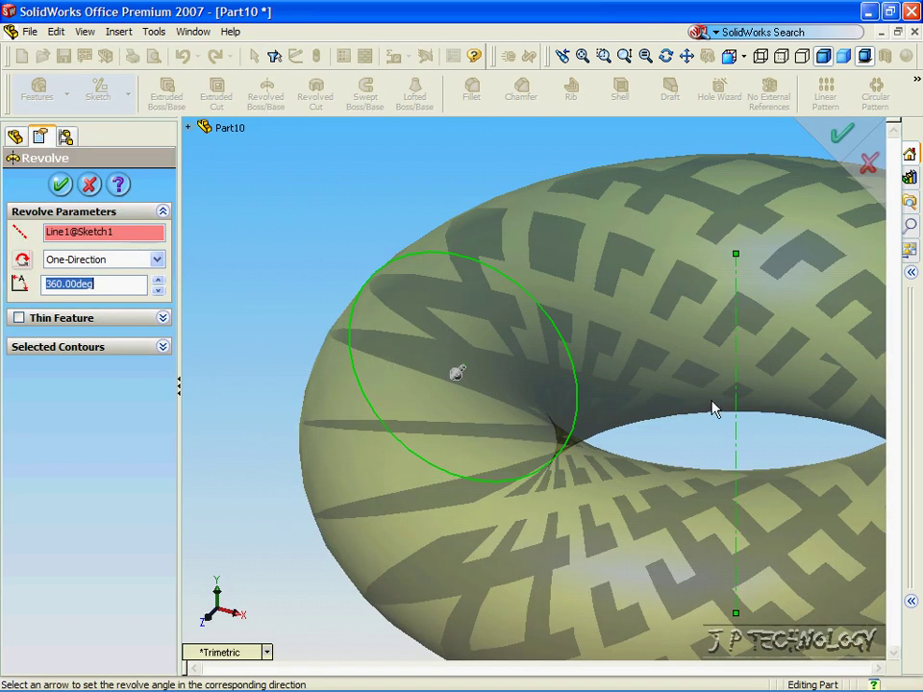
scroll(319, 224, "up", 3)
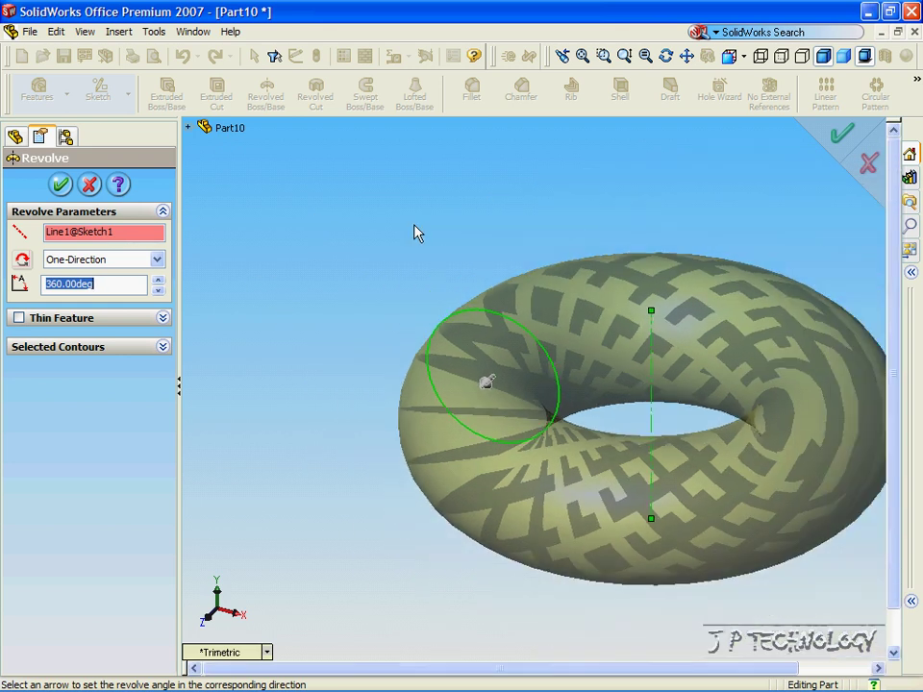
middle_click_drag(504, 244, 539, 236)
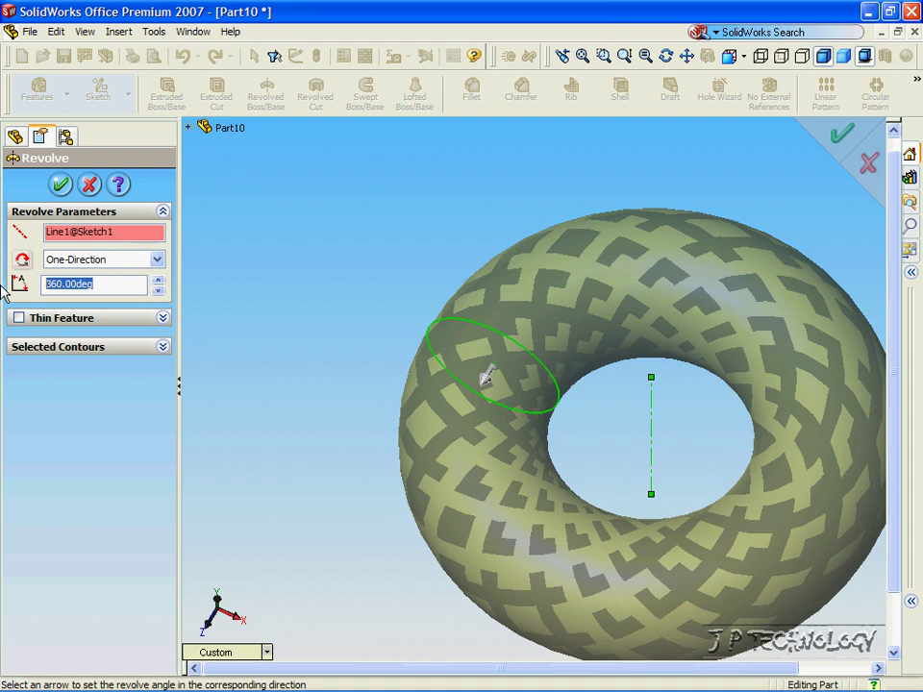
type("9")
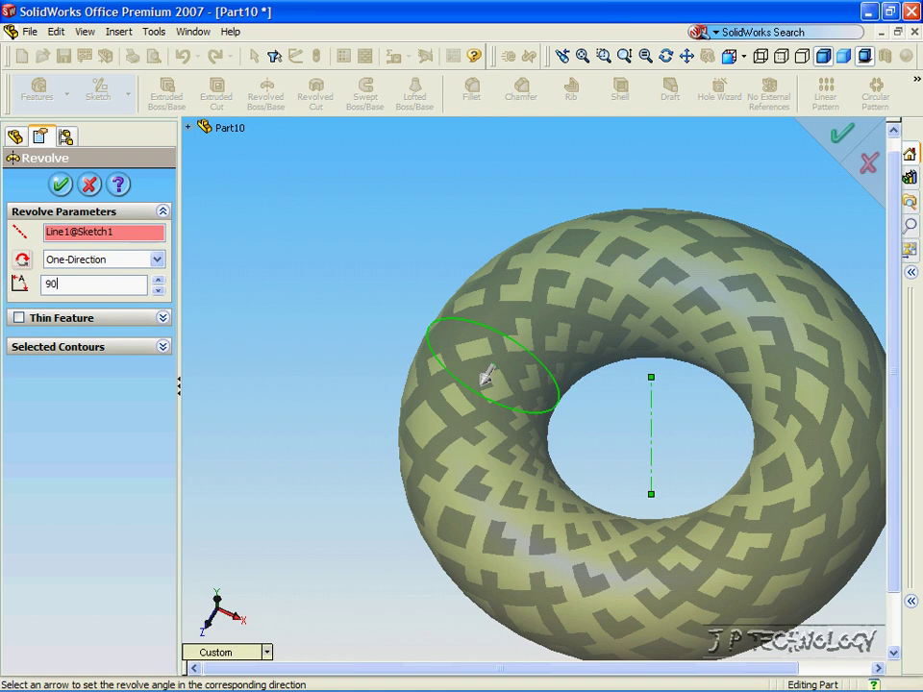
key("Return")
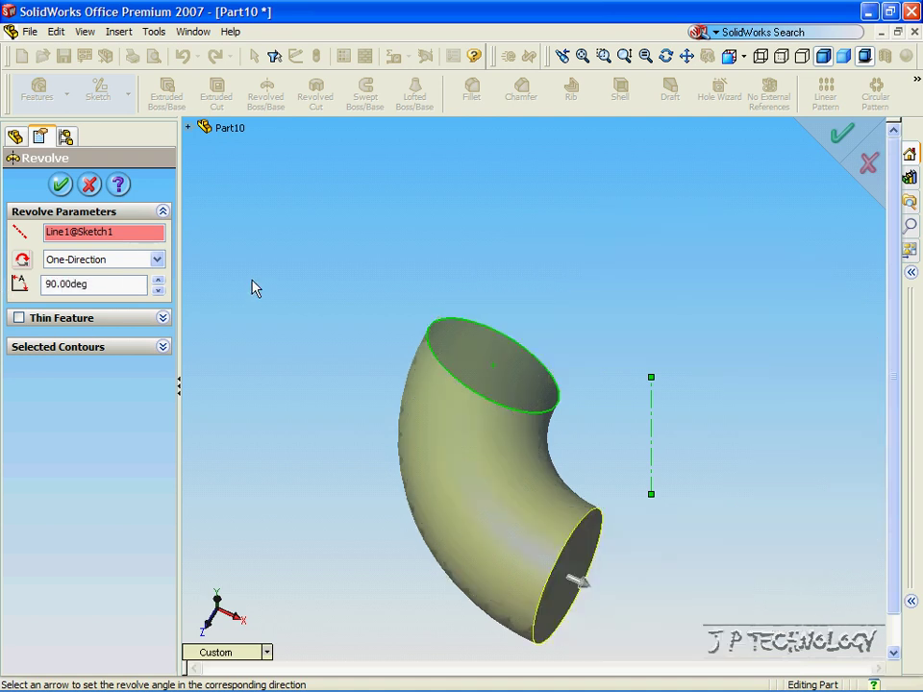
Examine the 90° revolve preview from several sides, including straight along the centerline
key("Up")
key("Up")
key("Up")
key("Up")
key("Up")
key("Up")
key("Up")
key("Up")
key("Up")
key("Up")
key("Up")
key("Up")
key("Up")
key("Up")
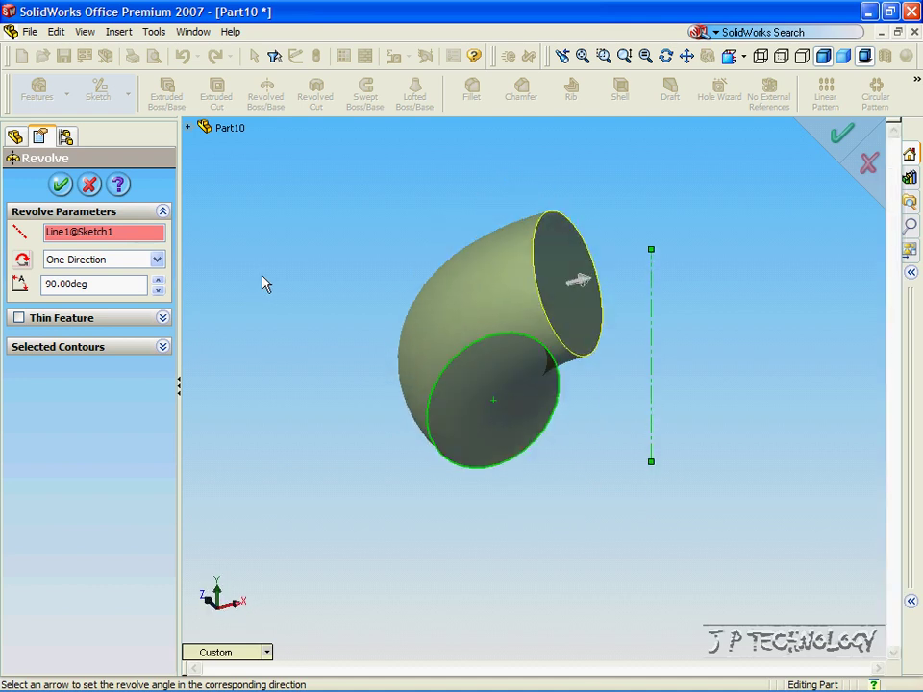
key("Up")
key("Up")
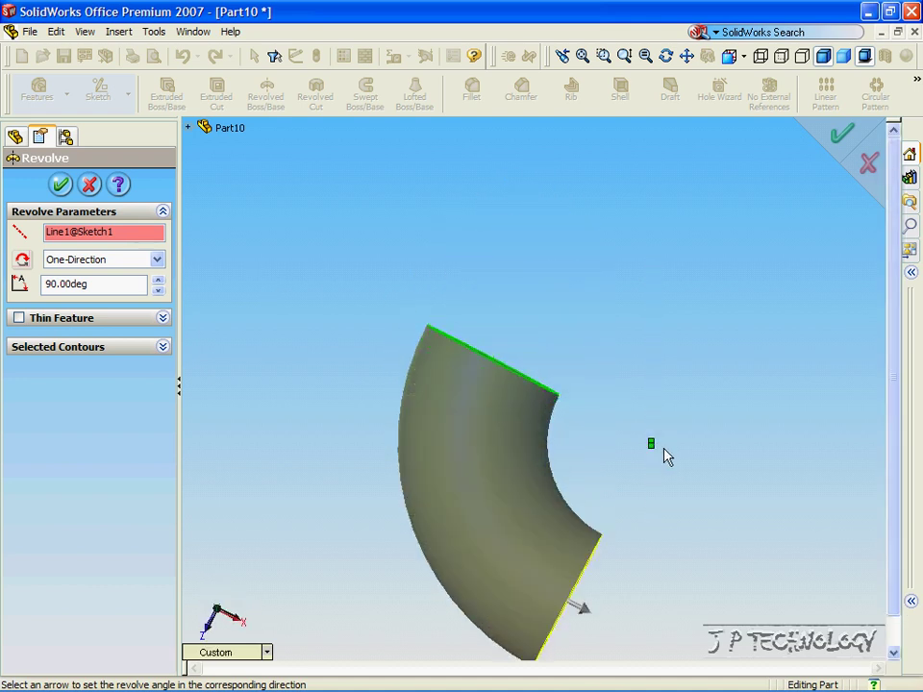
key("Up")
key("Up")
key("Up")
key("Up")
key("Up")
key("Up")
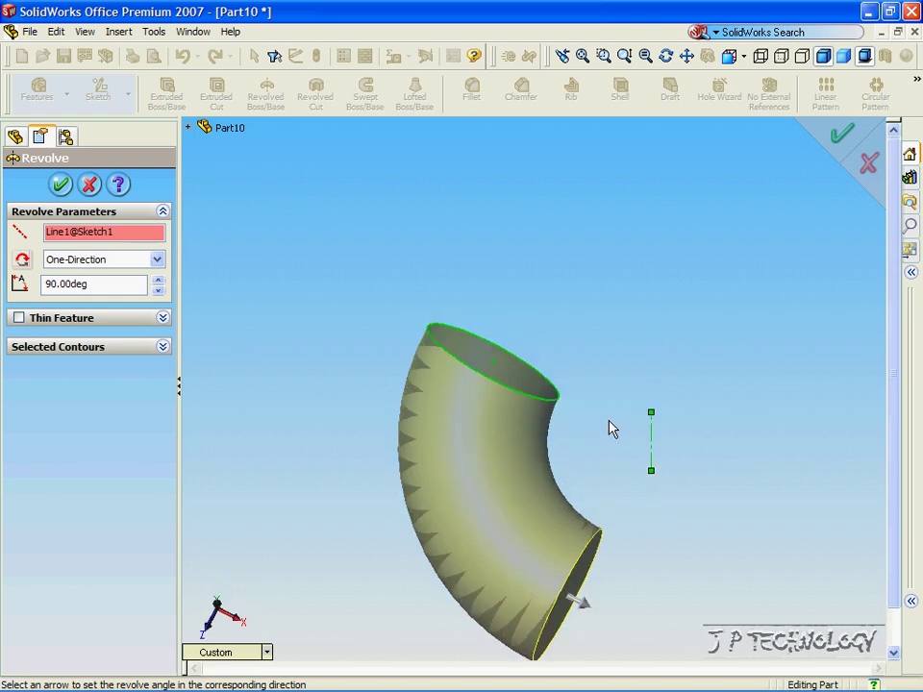
Try stepping the revolve angle to nearby values, set it back to 90° and accept the revolve
left_click(159, 281)
left_click_drag(160, 282, 159, 292)
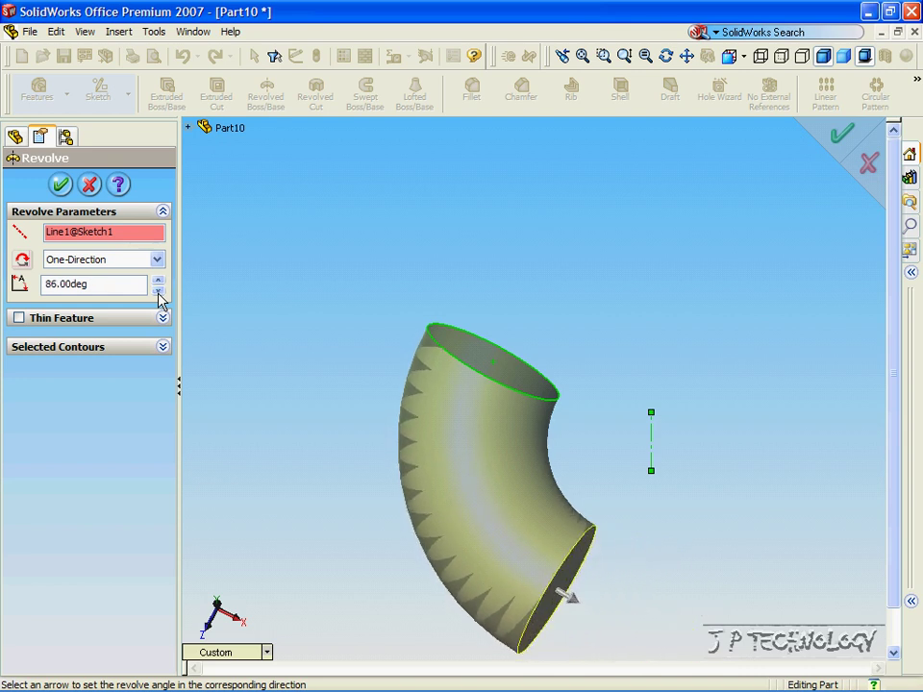
left_click_drag(83, 283, 2, 289)
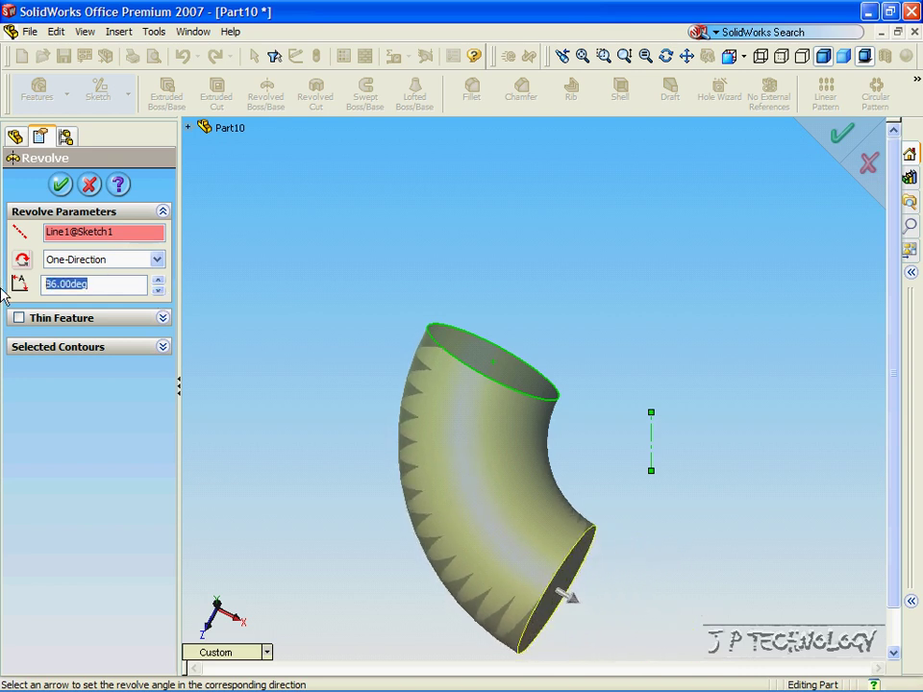
type("90")
key("Return")
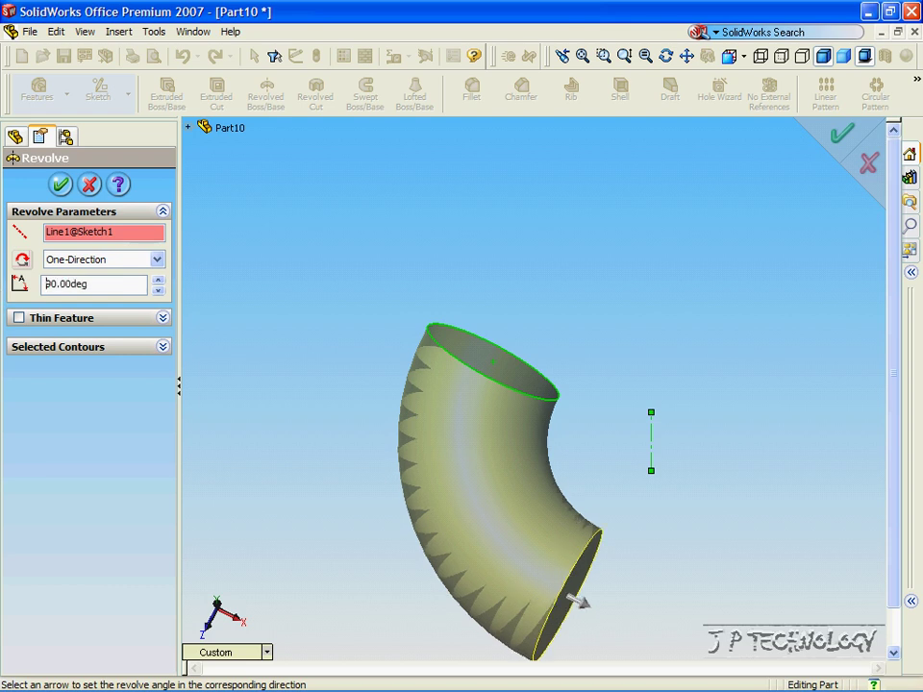
left_click(61, 186)
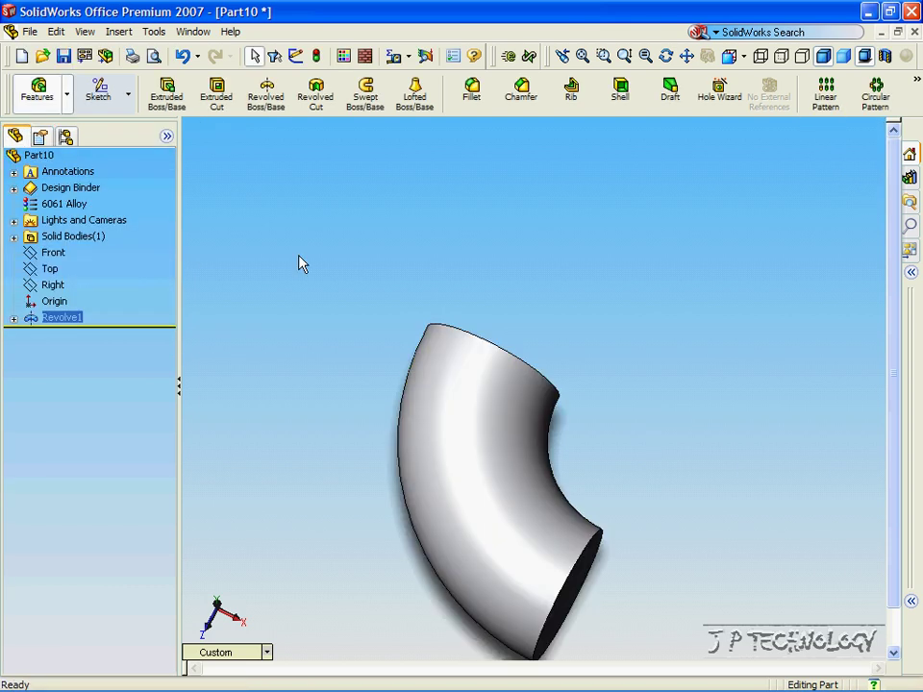
Examine the revolved pipe elbow and its circular end faces from different view orientations
left_click(253, 653)
left_click(309, 470)
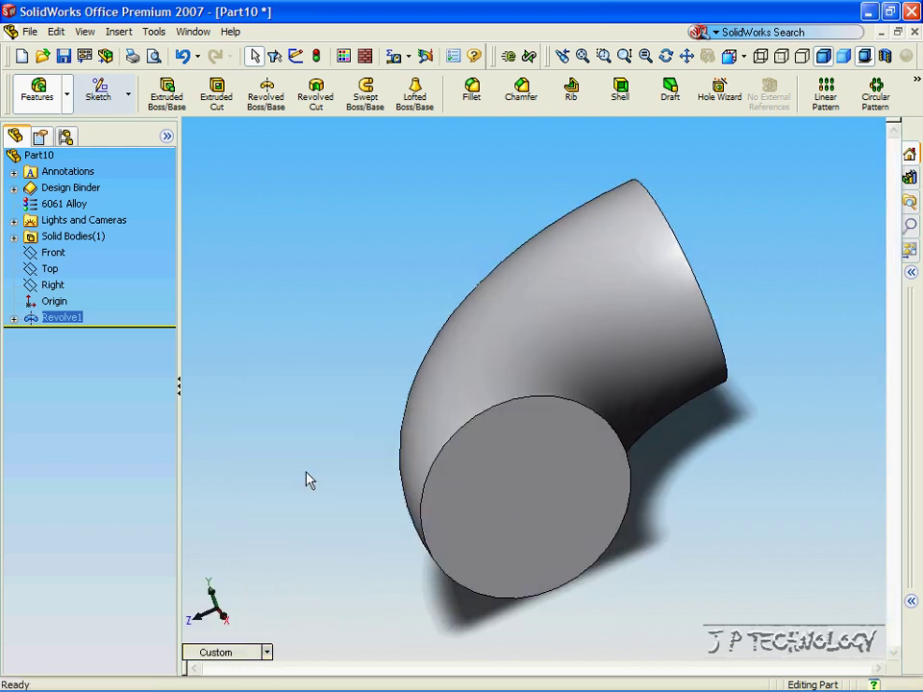
key("Right")
key("Down")
key("Down")
key("Up")
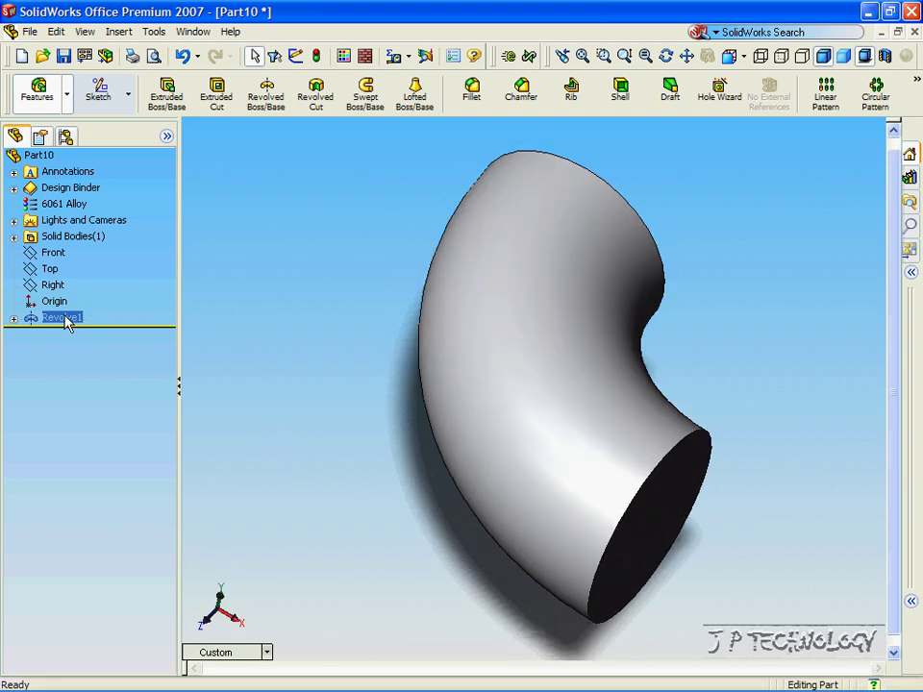
Reopen the sketch of the 90° revolve and dimension the circle's center 100 mm from the centerline
right_click(67, 323)
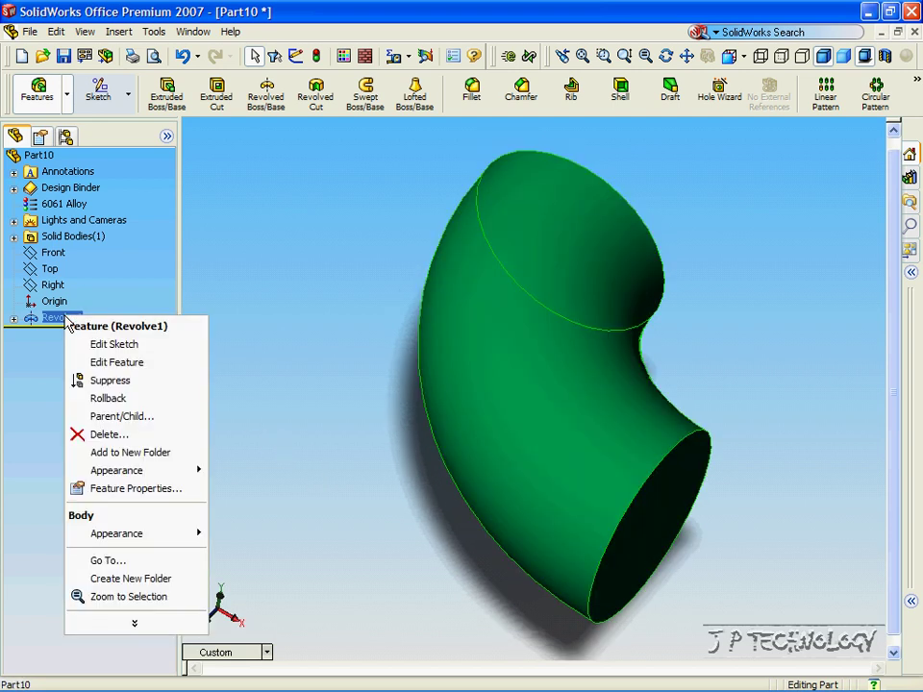
left_click(96, 346)
key("ctrl+8")
left_click(266, 96)
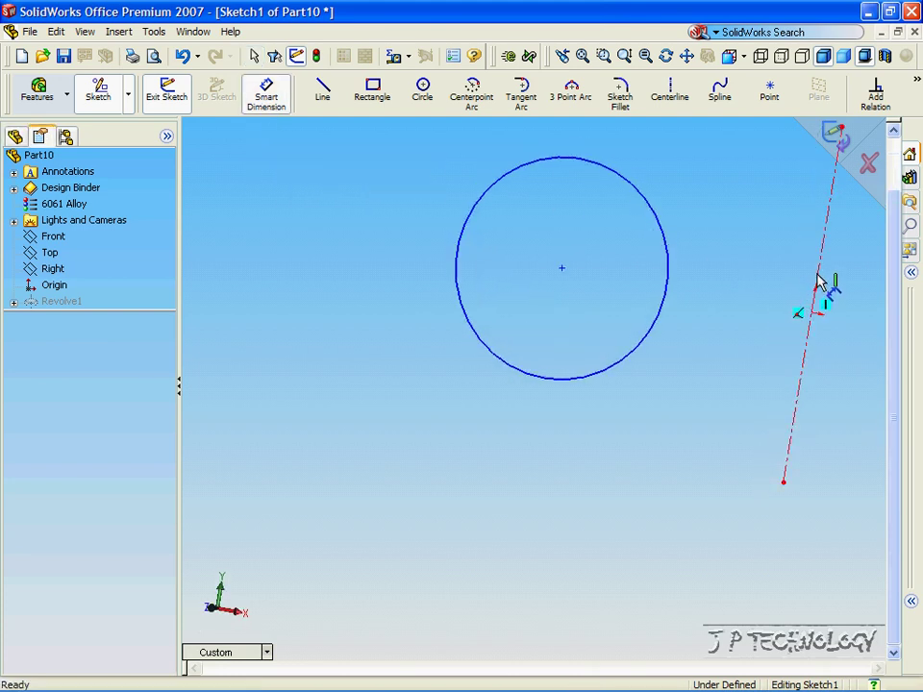
left_click(818, 281)
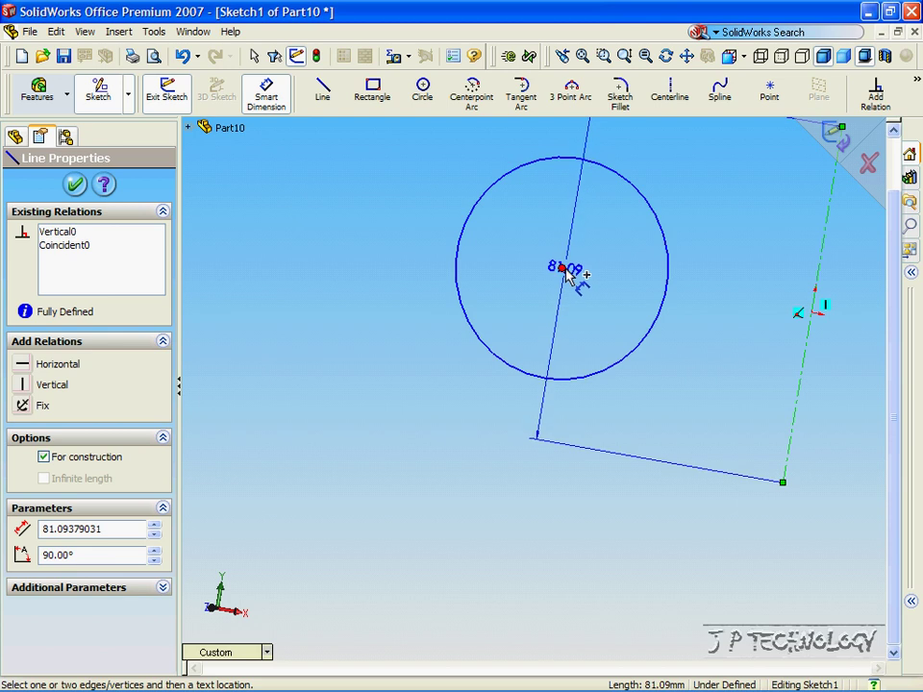
left_click(562, 268)
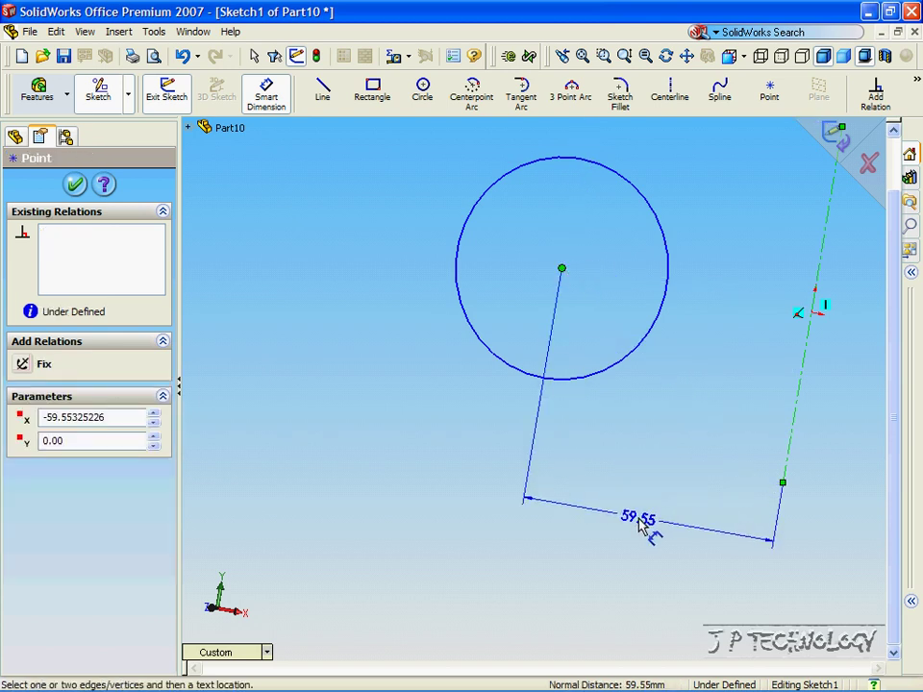
left_click(640, 527)
type("10")
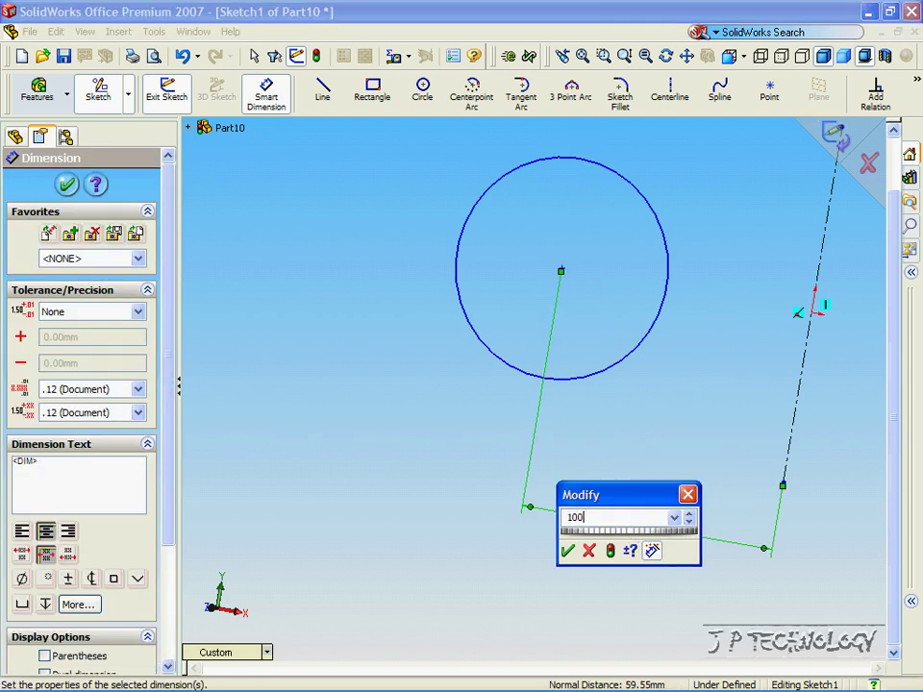
type("0")
key("Return")
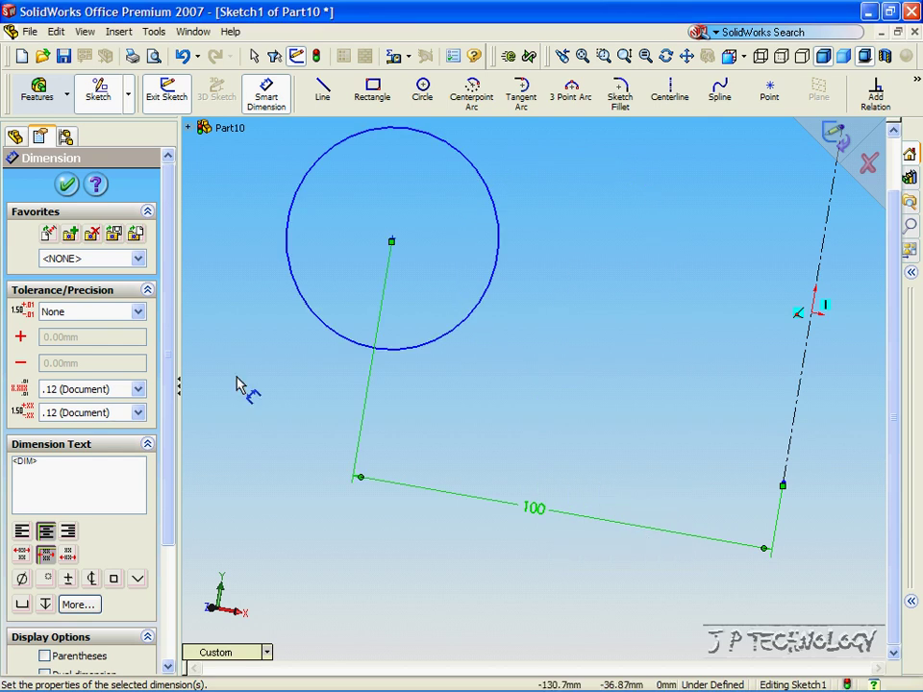
left_click(67, 184)
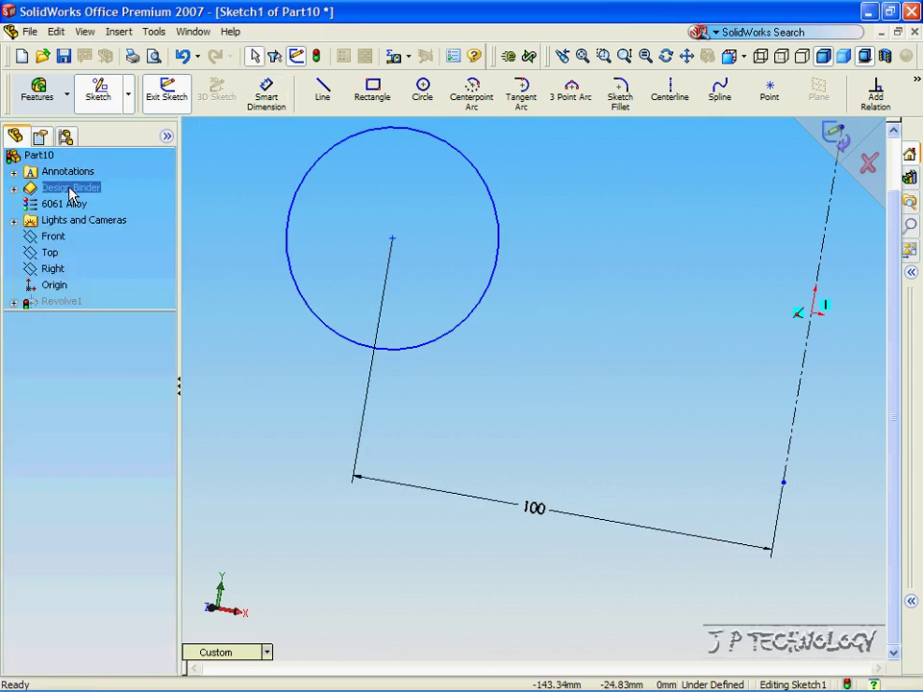
Exit the sketch to rebuild the revolved elbow and inspect its bend and end faces from several sides
left_click(845, 139)
middle_click_drag(652, 551, 489, 386)
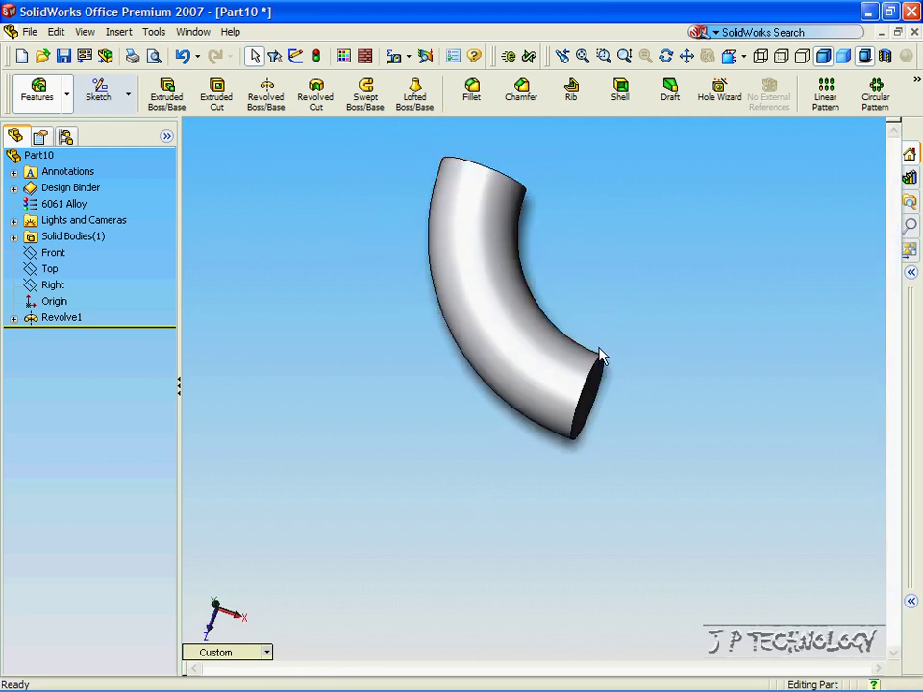
middle_click_drag(557, 401, 471, 484)
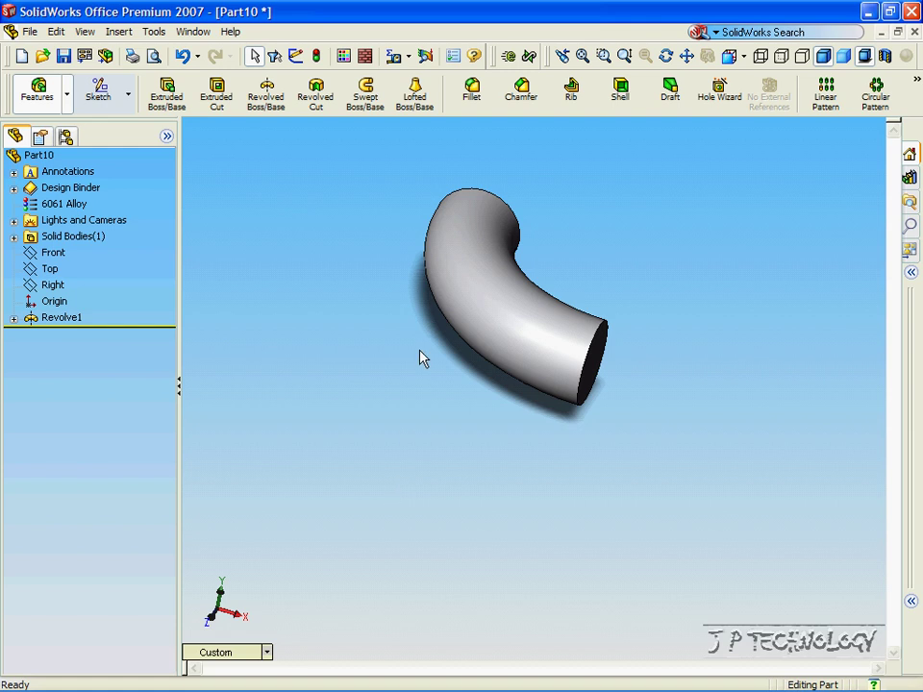
middle_click_drag(418, 357, 379, 366)
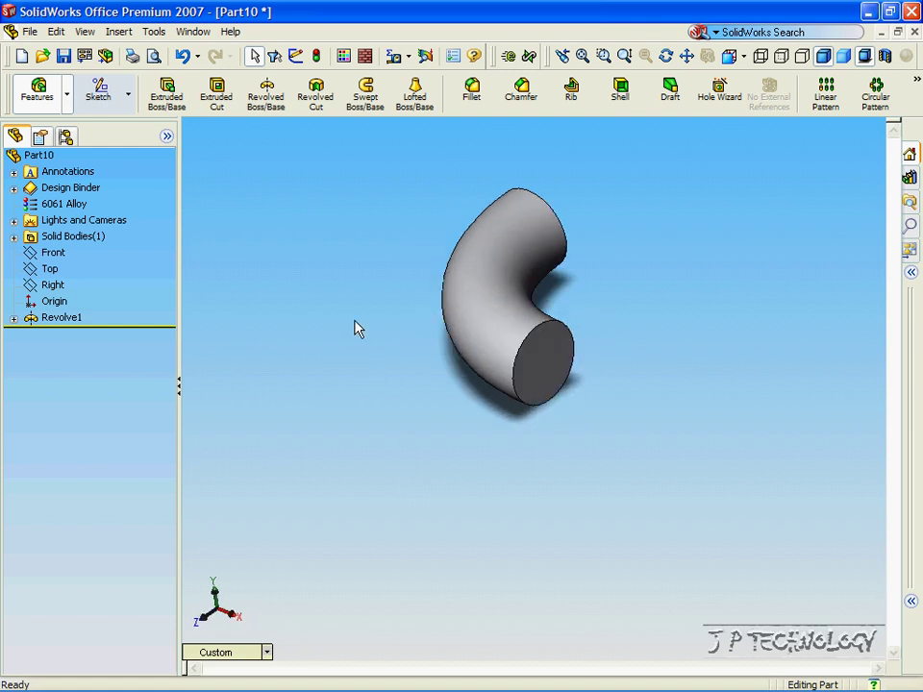